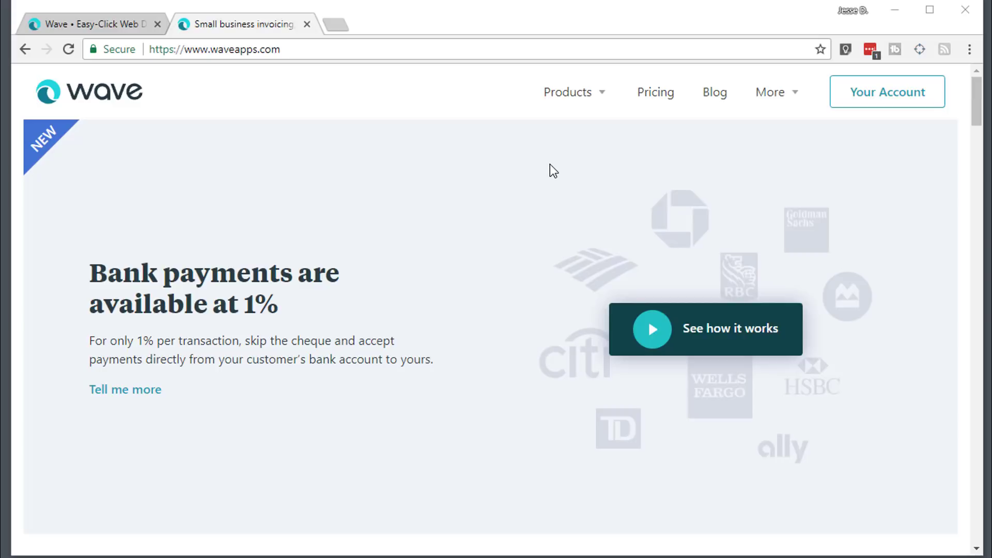
Step: Show the list of Wave products from the Products menu on waveapps.com
{"action": "left_click", "coordinate": [595, 101]}
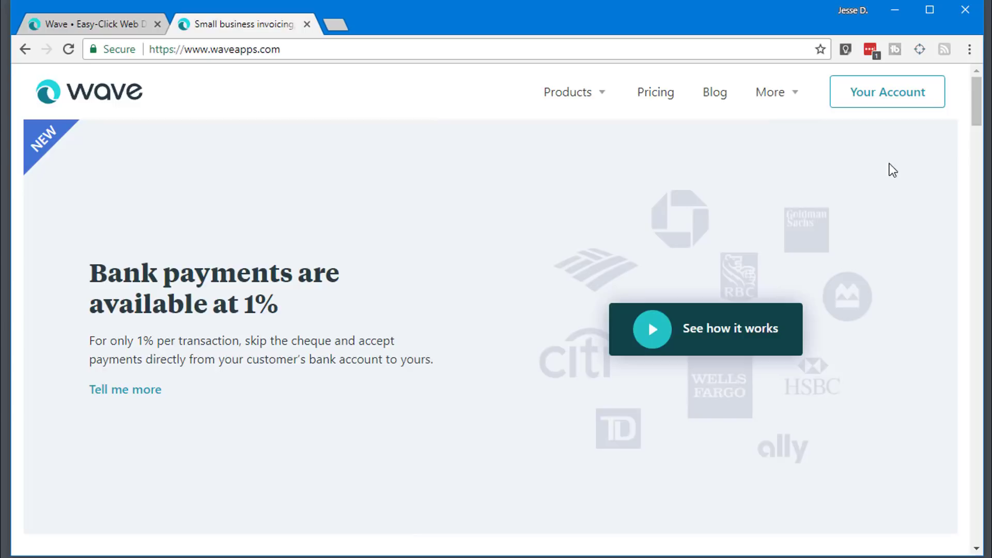
Step: Close the 'Small business invoicing' tab and the 'Your Wave account' panel to reveal the Dashboard
{"action": "left_click", "coordinate": [307, 25]}
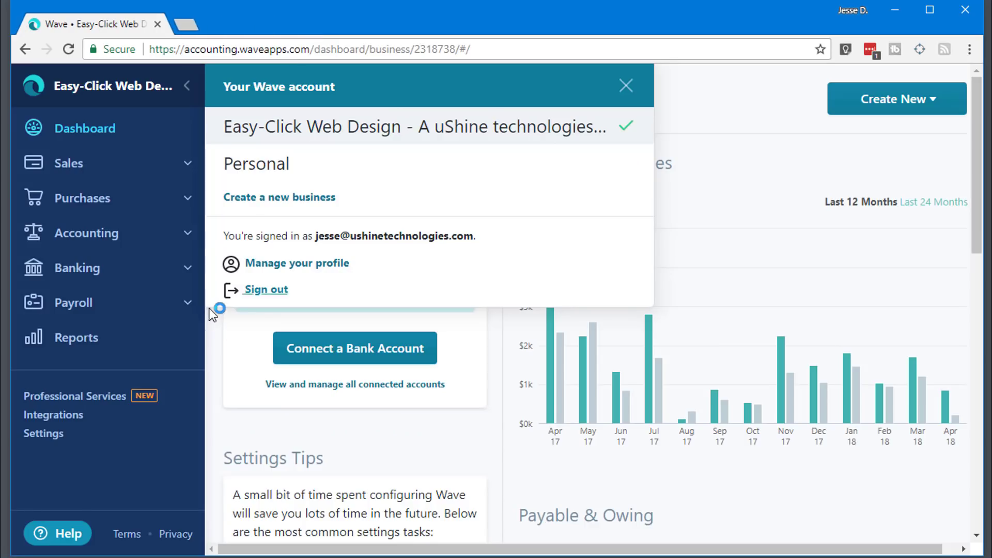
{"action": "left_click", "coordinate": [626, 86]}
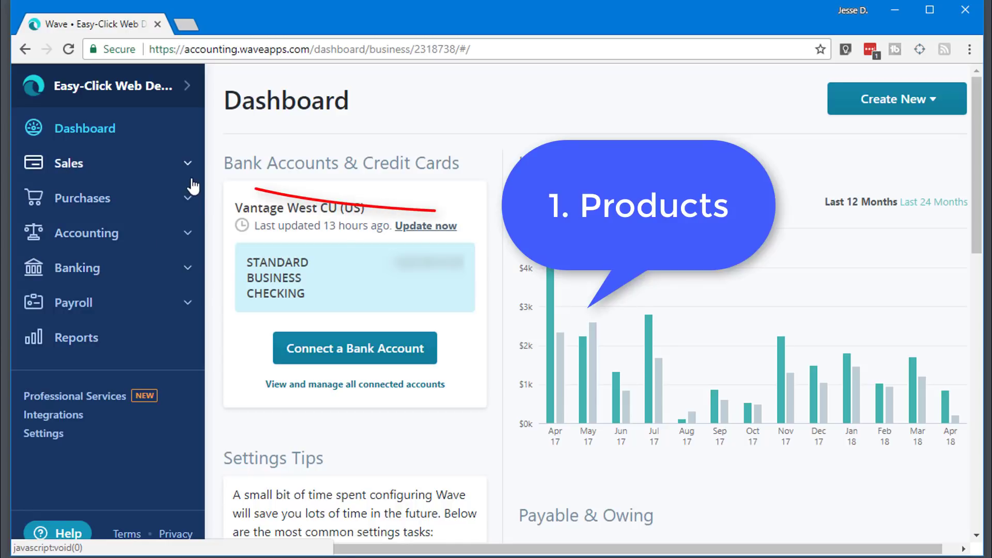
Step: Expand Sales, browse the Products & Services list, and begin adding a product or service
{"action": "left_click", "coordinate": [188, 163]}
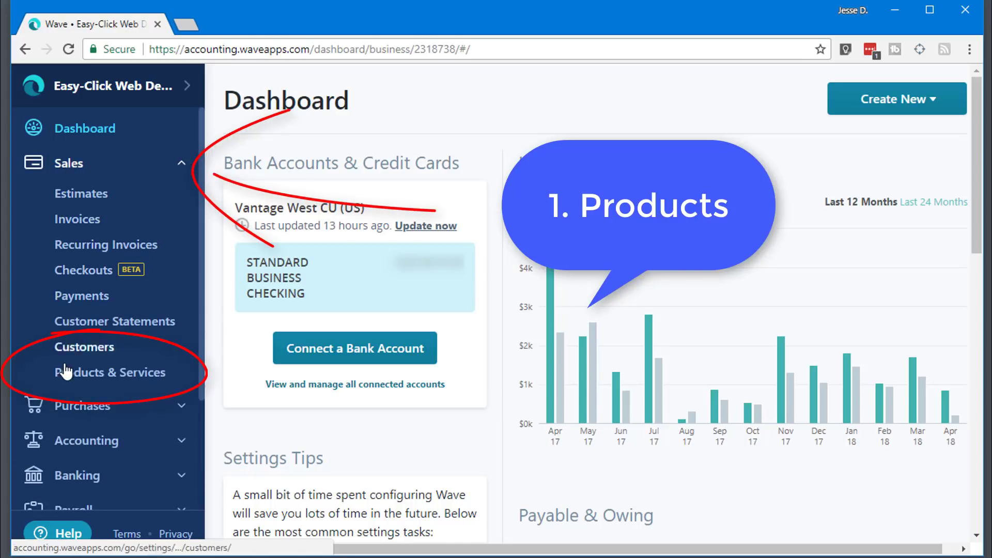
{"action": "left_click", "coordinate": [130, 373]}
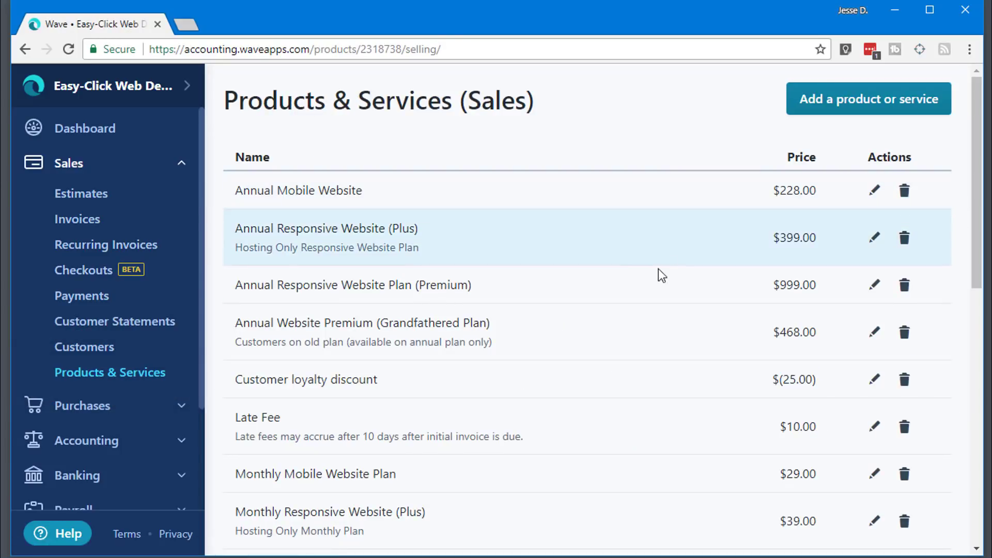
{"action": "scroll", "coordinate": [643, 284], "scroll_direction": "down", "scroll_amount": 10}
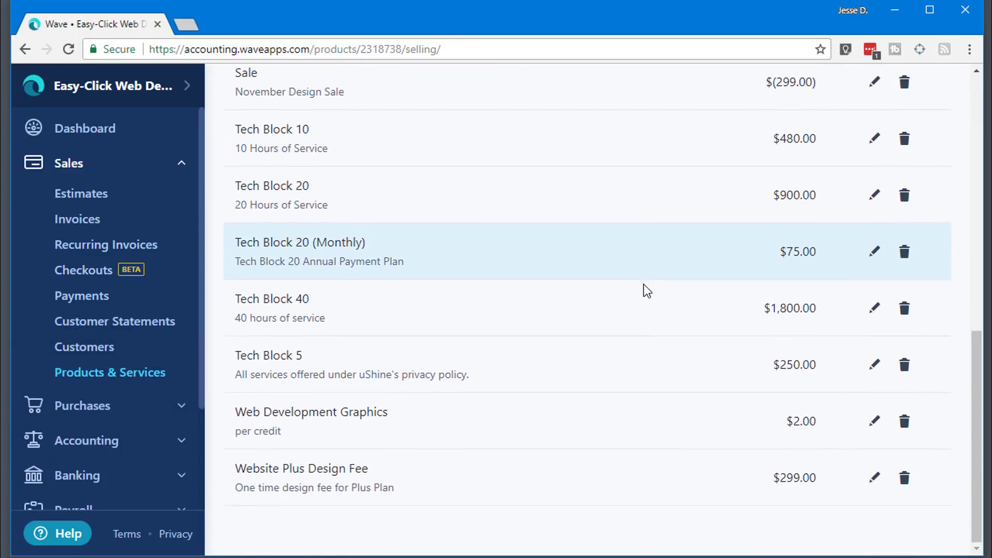
{"action": "scroll", "coordinate": [648, 291], "scroll_direction": "up", "scroll_amount": 10}
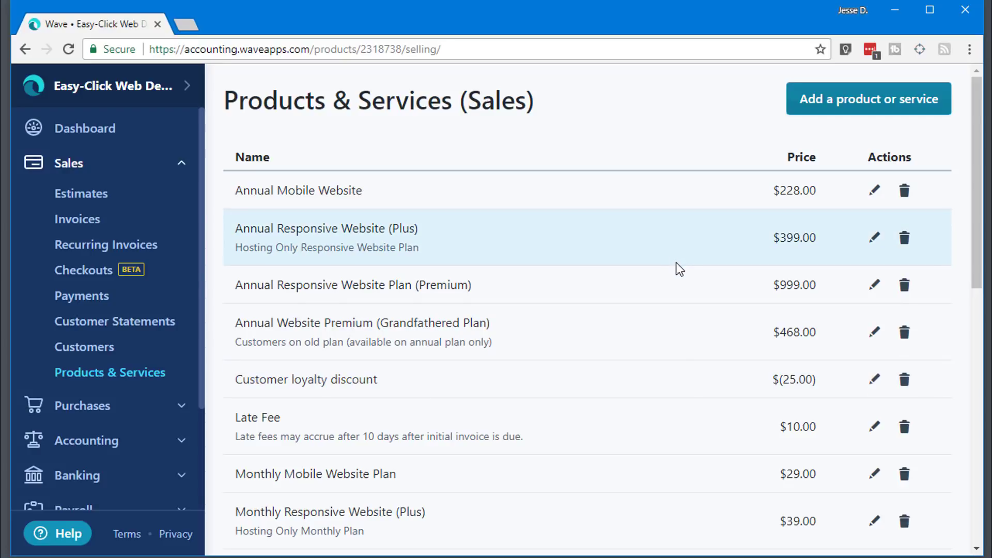
{"action": "left_click", "coordinate": [866, 106]}
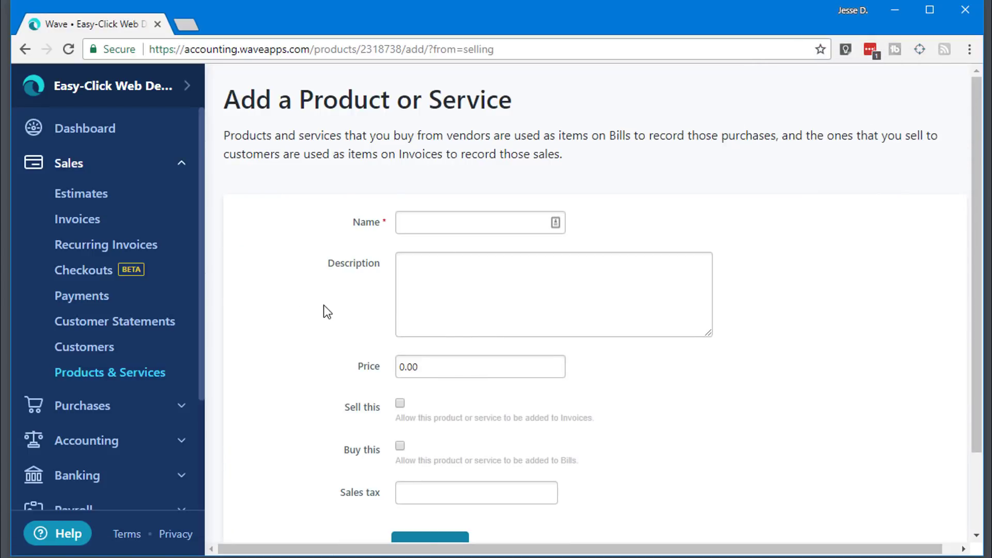
Step: Check the empty sales tax options on the new product form, then go to the Invoices overview
{"action": "scroll", "coordinate": [324, 305], "scroll_direction": "down", "scroll_amount": 2}
{"action": "left_click", "coordinate": [431, 401]}
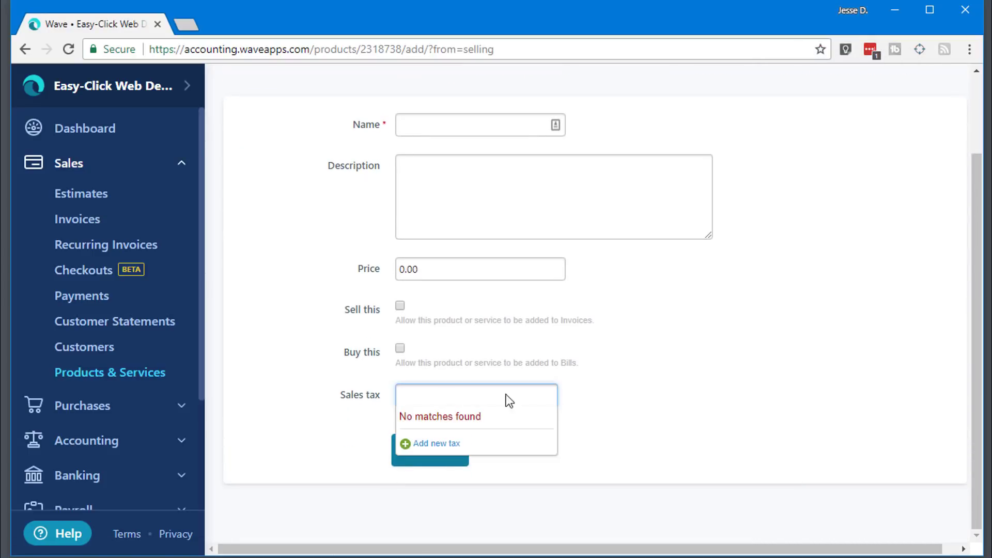
{"action": "left_click", "coordinate": [636, 403]}
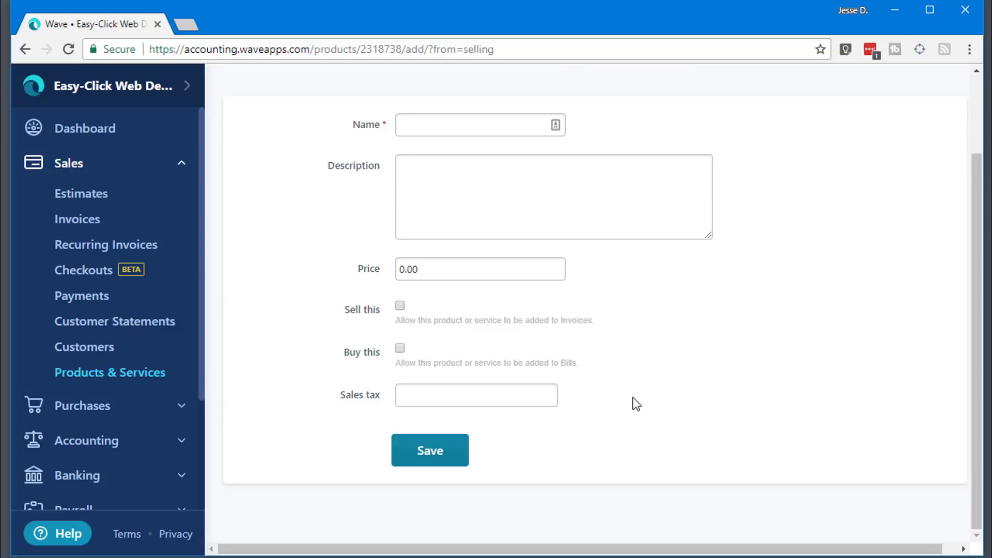
{"action": "scroll", "coordinate": [636, 404], "scroll_direction": "up", "scroll_amount": 2}
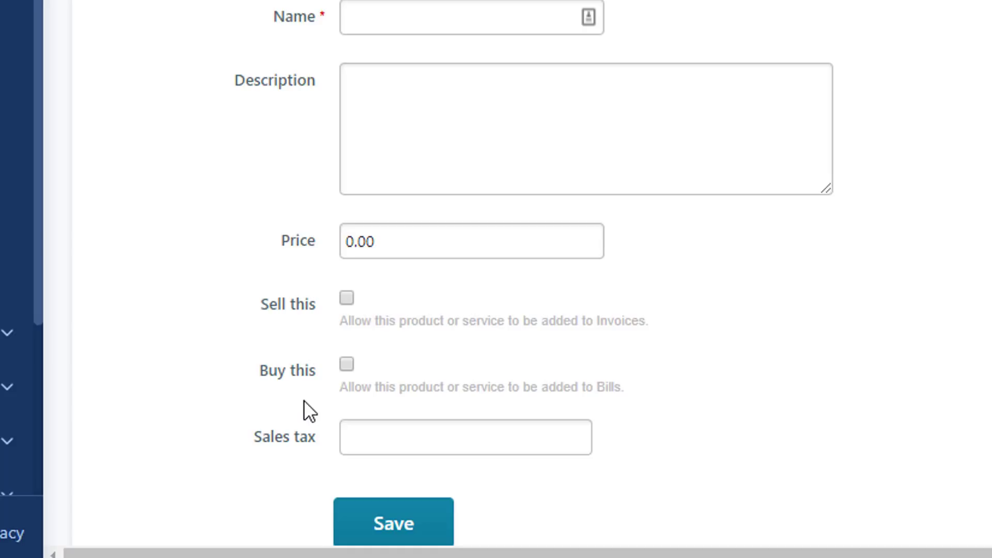
{"action": "scroll", "coordinate": [341, 425], "scroll_direction": "down", "scroll_amount": 2}
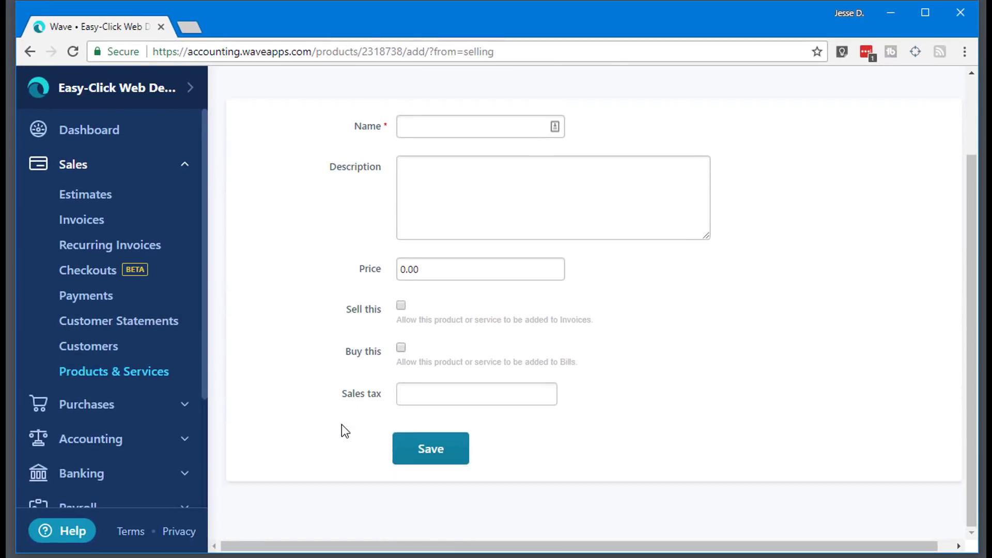
{"action": "scroll", "coordinate": [342, 425], "scroll_direction": "up", "scroll_amount": 2}
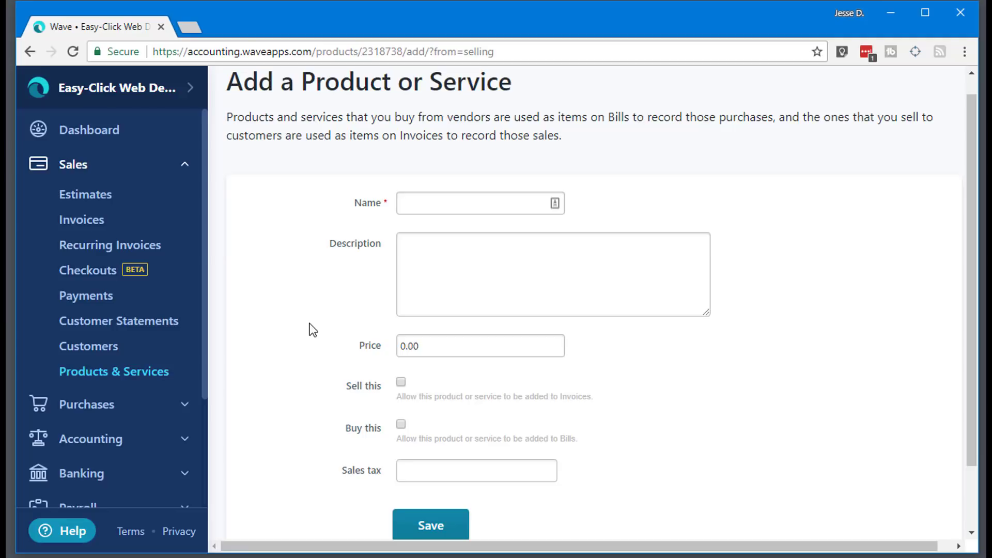
{"action": "left_click", "coordinate": [111, 227]}
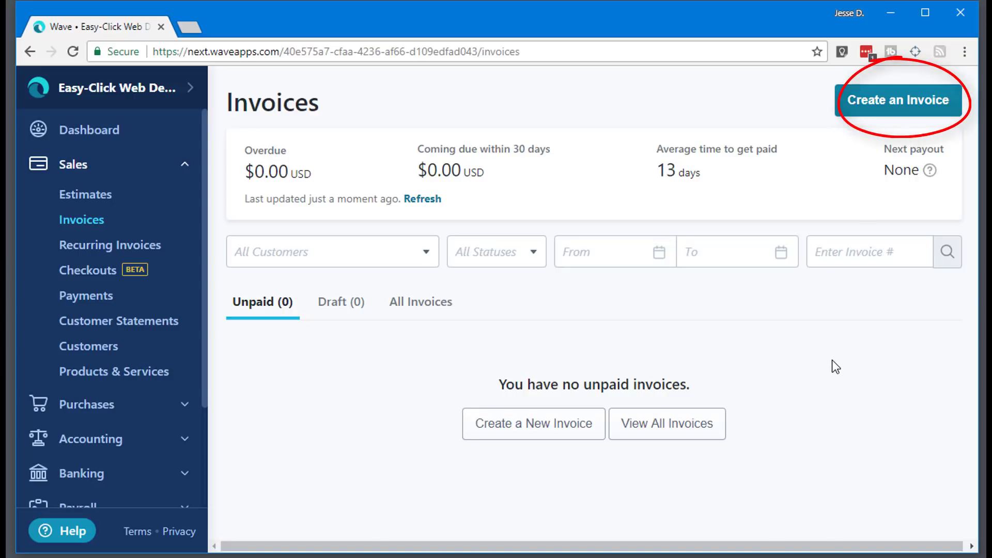
Step: Create invoice 38 dated 2018-04-13, closing the customer list without picking a customer
{"action": "left_click", "coordinate": [893, 103]}
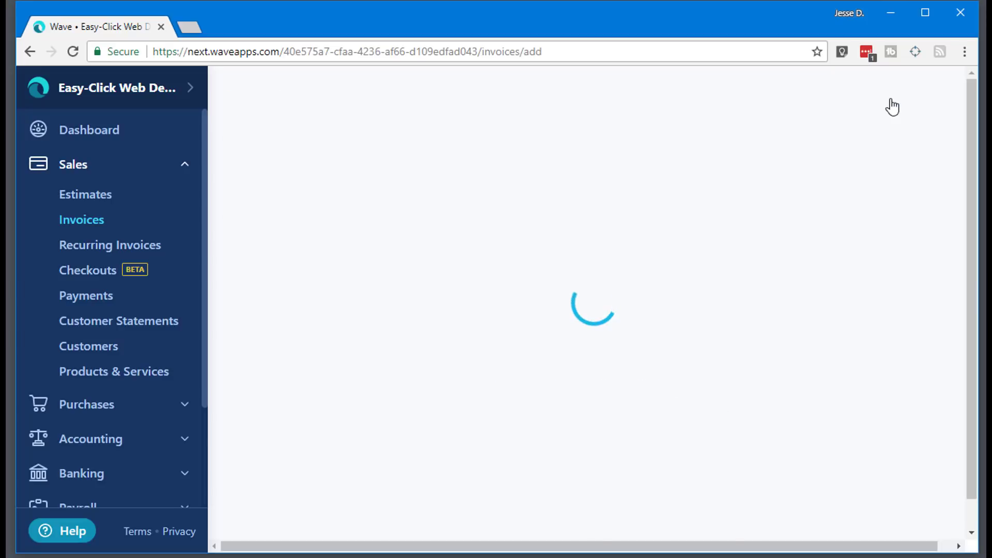
{"action": "left_click", "coordinate": [407, 268]}
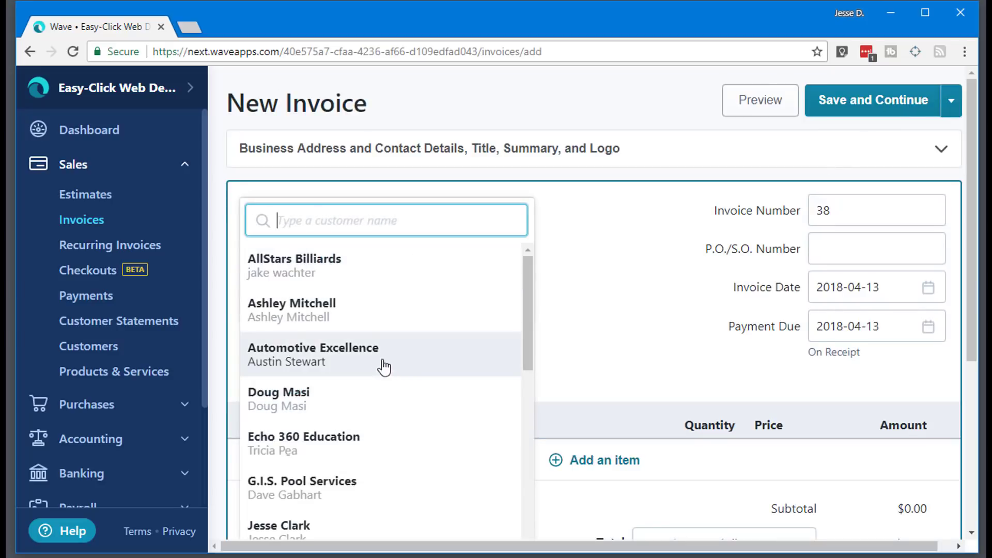
{"action": "scroll", "coordinate": [384, 367], "scroll_direction": "down", "scroll_amount": 5}
{"action": "scroll", "coordinate": [377, 348], "scroll_direction": "up", "scroll_amount": 5}
{"action": "left_click", "coordinate": [603, 239]}
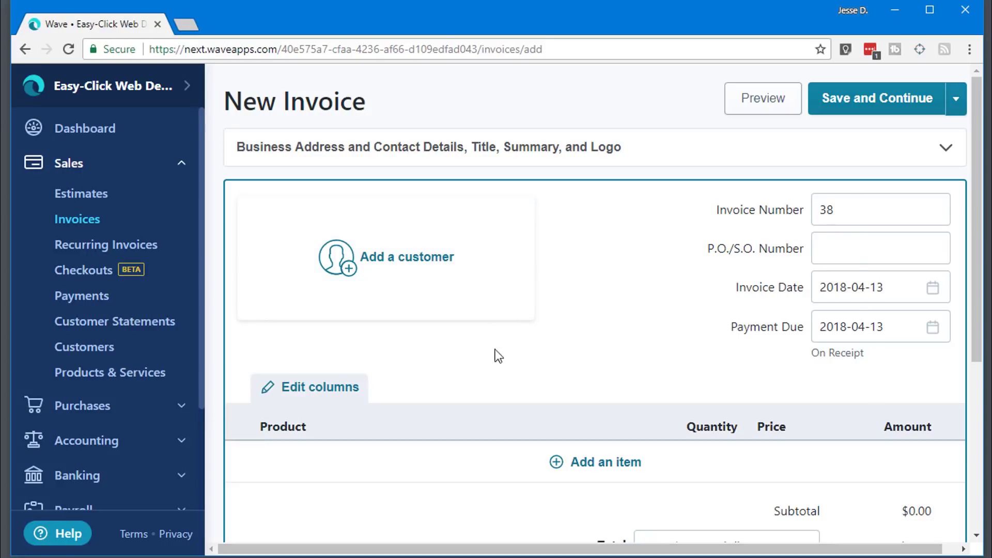
Step: Add Quick Block at 59.00 as the invoice's first line item
{"action": "scroll", "coordinate": [399, 336], "scroll_direction": "down", "scroll_amount": 3}
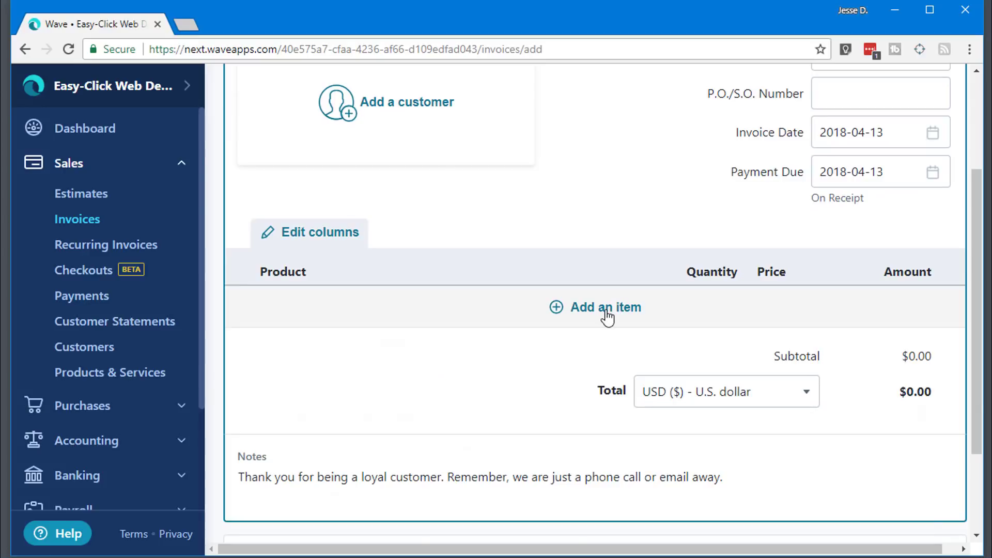
{"action": "left_click", "coordinate": [607, 310]}
{"action": "scroll", "coordinate": [427, 403], "scroll_direction": "down", "scroll_amount": 3}
{"action": "scroll", "coordinate": [429, 404], "scroll_direction": "up", "scroll_amount": 3}
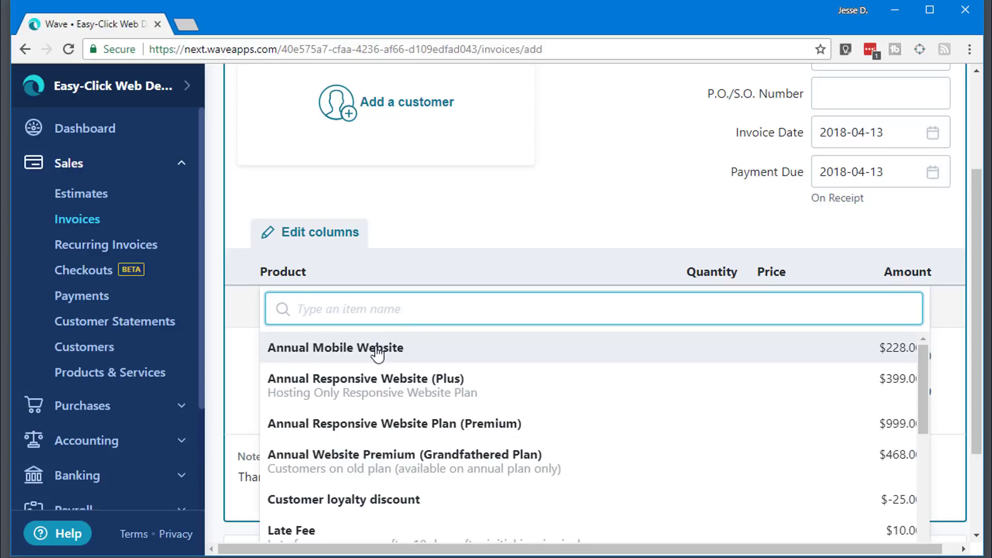
{"action": "scroll", "coordinate": [376, 393], "scroll_direction": "down", "scroll_amount": 3}
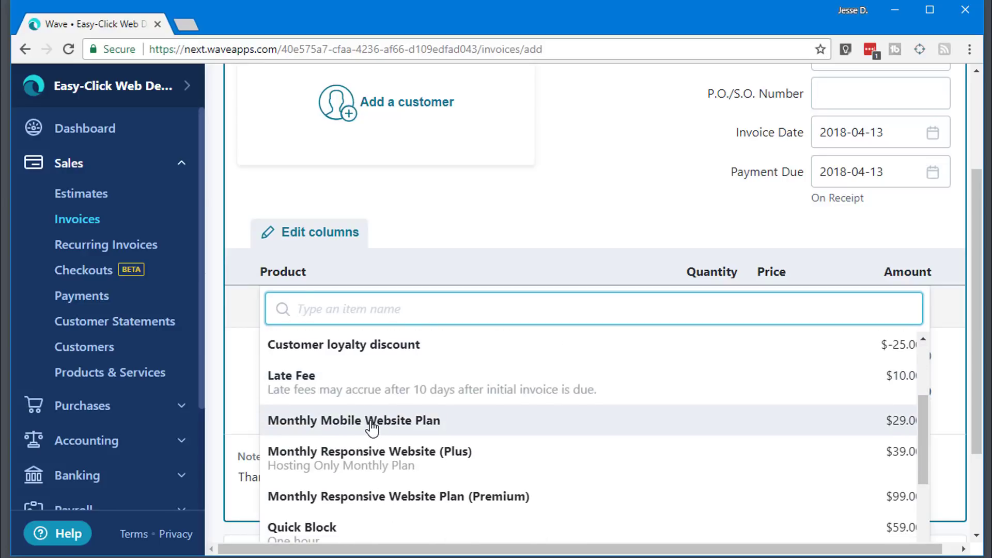
{"action": "scroll", "coordinate": [372, 428], "scroll_direction": "down", "scroll_amount": 2}
{"action": "left_click", "coordinate": [336, 451]}
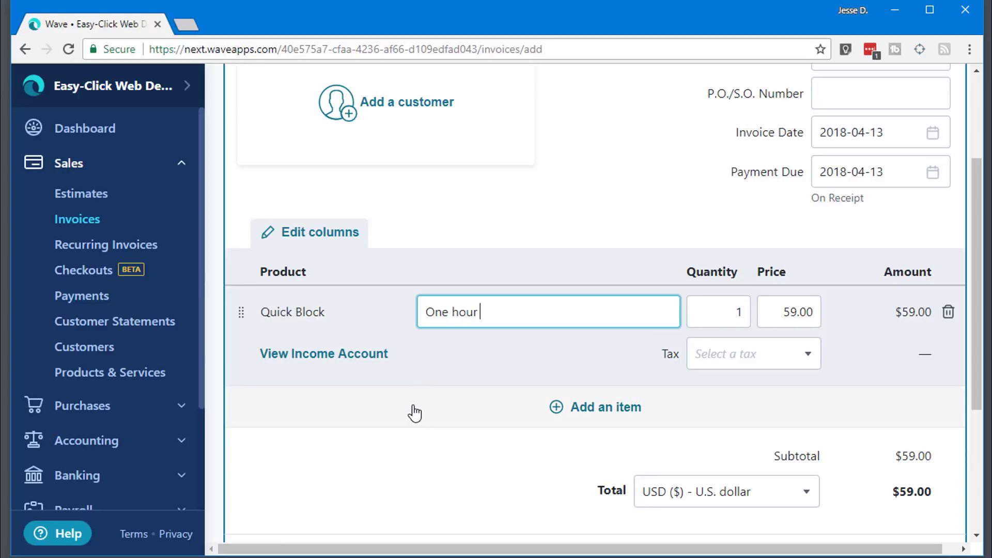
Step: Add a Customer loyalty discount line and confirm its -25.00 price
{"action": "left_click", "coordinate": [598, 411]}
{"action": "scroll", "coordinate": [595, 489], "scroll_direction": "down", "scroll_amount": 4}
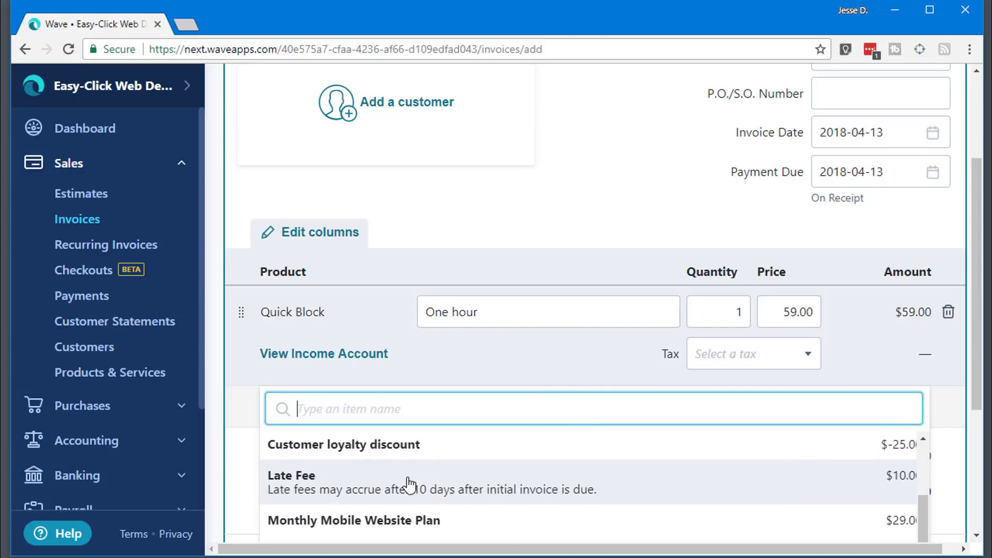
{"action": "left_click", "coordinate": [405, 448]}
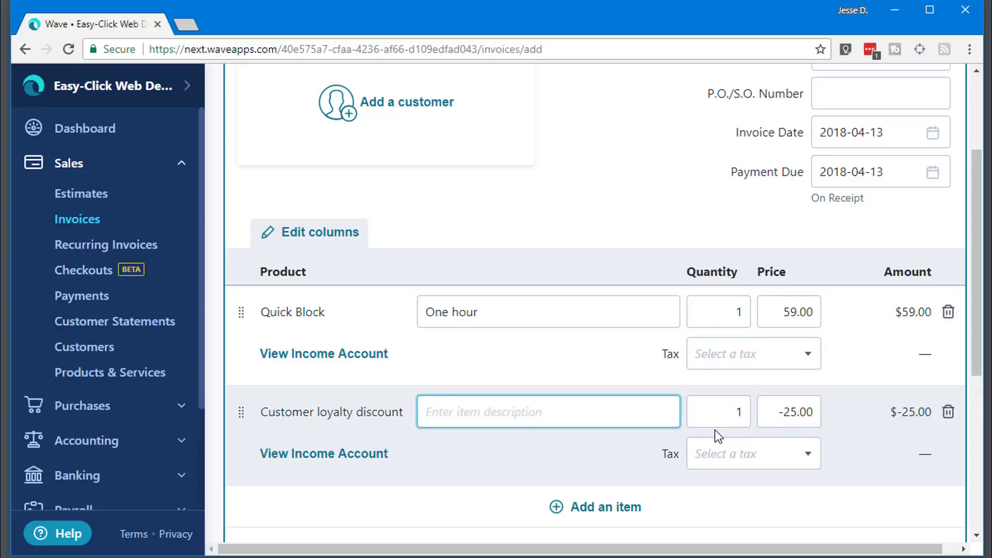
{"action": "scroll", "coordinate": [700, 432], "scroll_direction": "down", "scroll_amount": 2}
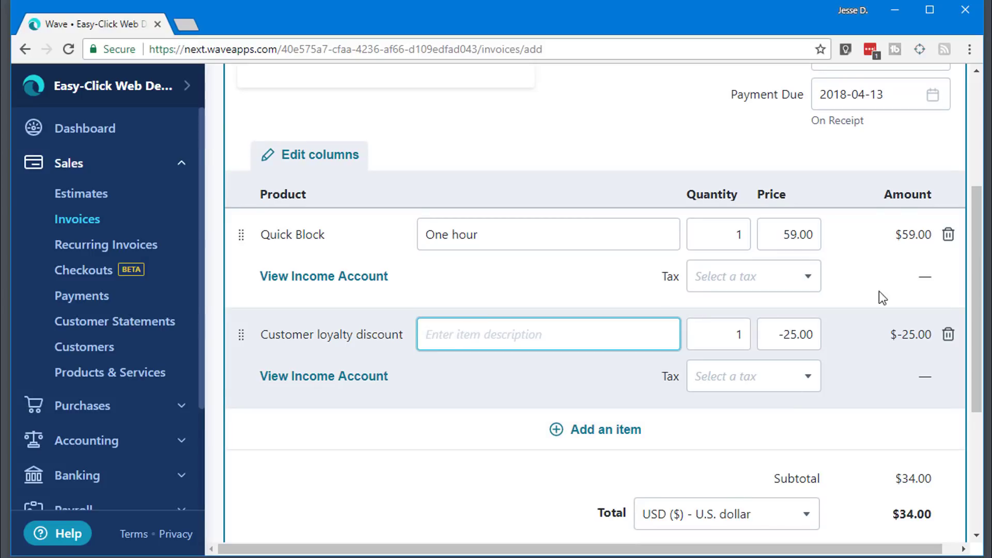
{"action": "left_click", "coordinate": [777, 336]}
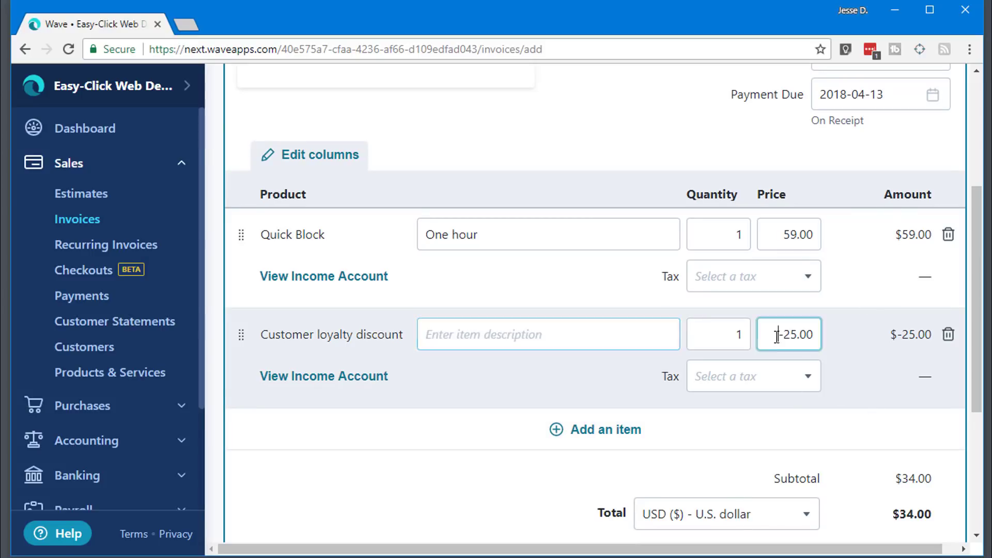
{"action": "left_click", "coordinate": [427, 469]}
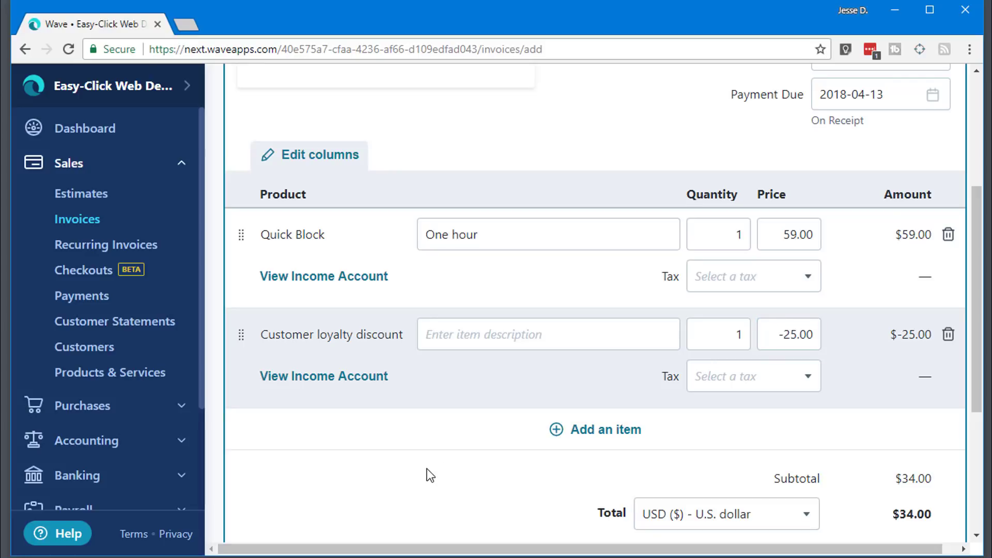
{"action": "scroll", "coordinate": [427, 469], "scroll_direction": "down", "scroll_amount": 5}
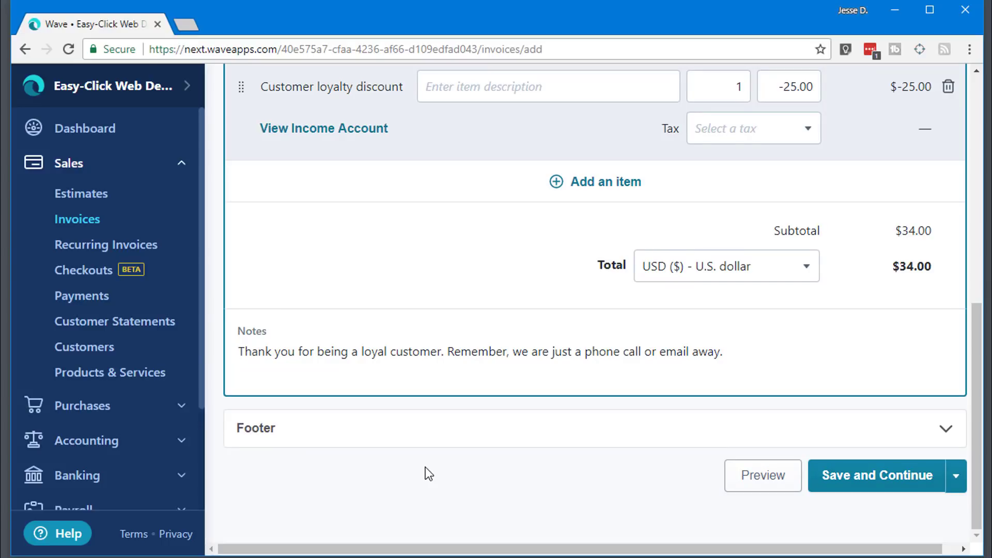
Step: Preview invoice 38 with $34.00 due, then show the options beside Save and Continue
{"action": "scroll", "coordinate": [426, 467], "scroll_direction": "up", "scroll_amount": 5}
{"action": "left_click", "coordinate": [757, 109]}
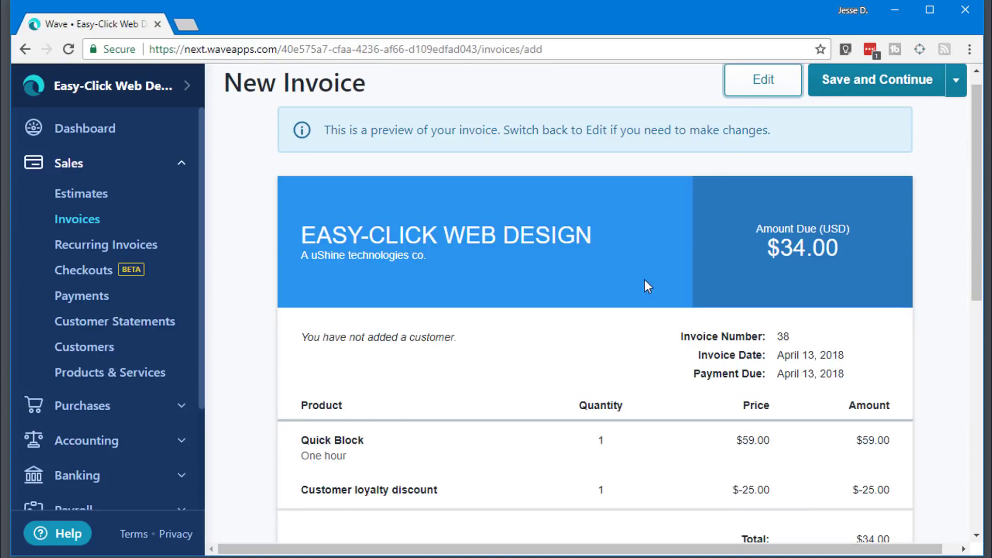
{"action": "scroll", "coordinate": [535, 383], "scroll_direction": "down", "scroll_amount": 2}
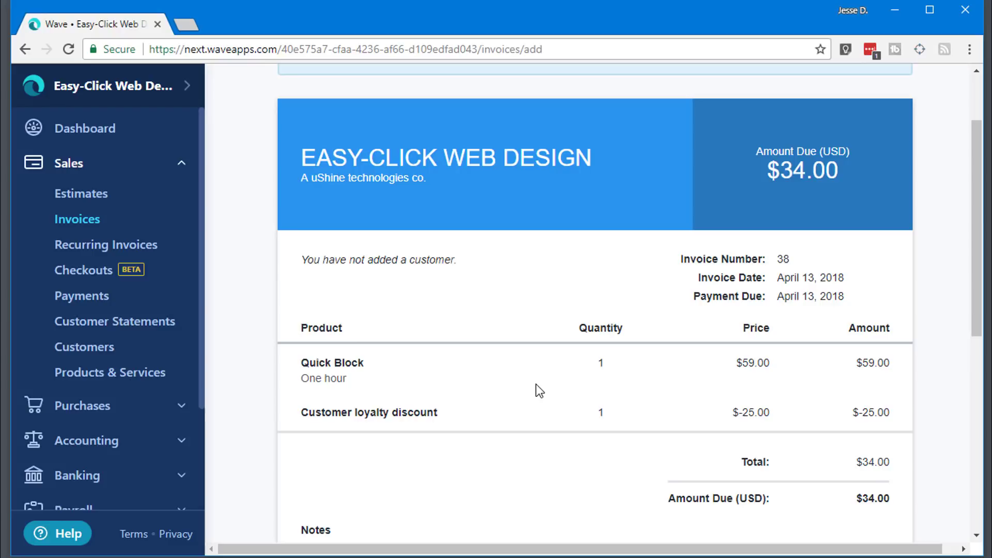
{"action": "scroll", "coordinate": [535, 383], "scroll_direction": "down", "scroll_amount": 4}
{"action": "scroll", "coordinate": [535, 385], "scroll_direction": "down", "scroll_amount": 4}
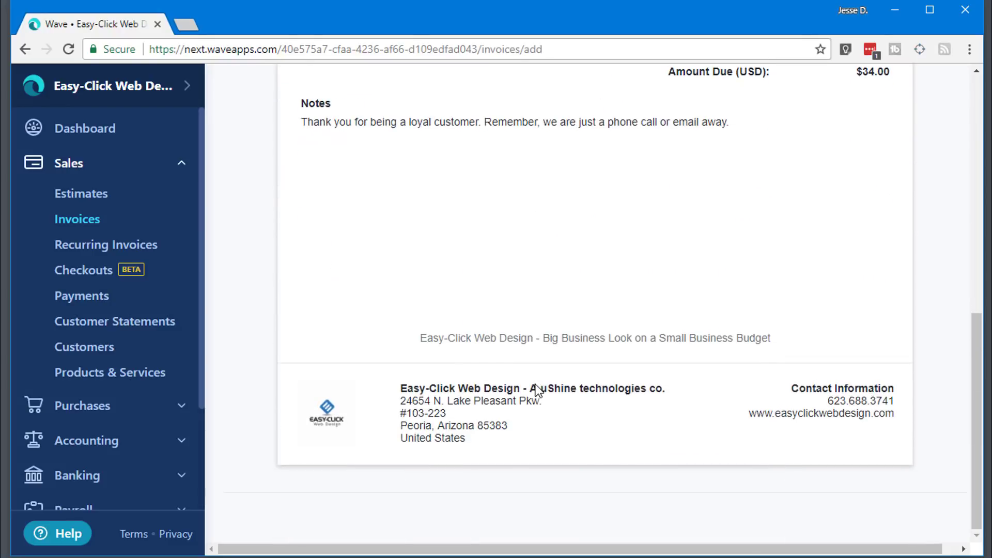
{"action": "scroll", "coordinate": [536, 385], "scroll_direction": "up", "scroll_amount": 10}
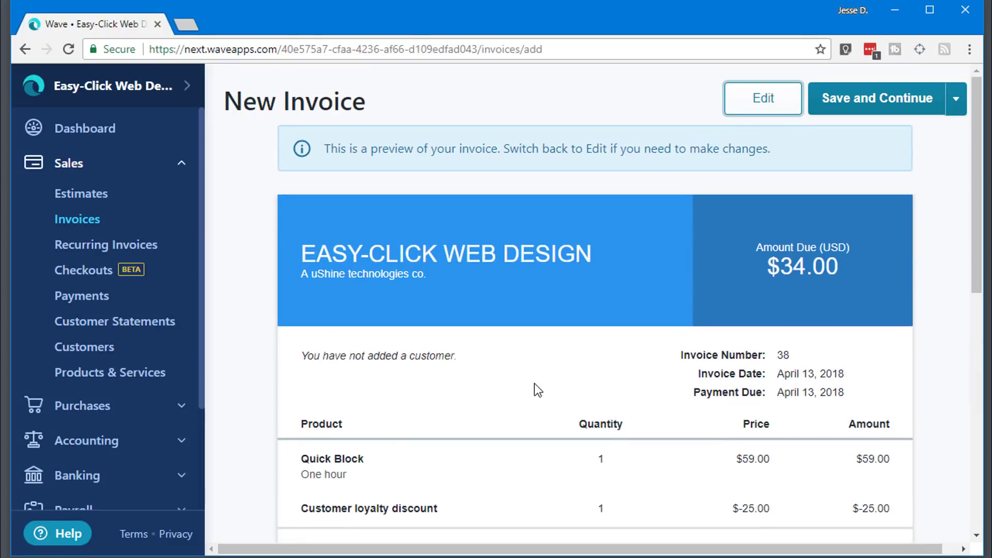
{"action": "scroll", "coordinate": [534, 383], "scroll_direction": "down", "scroll_amount": 9}
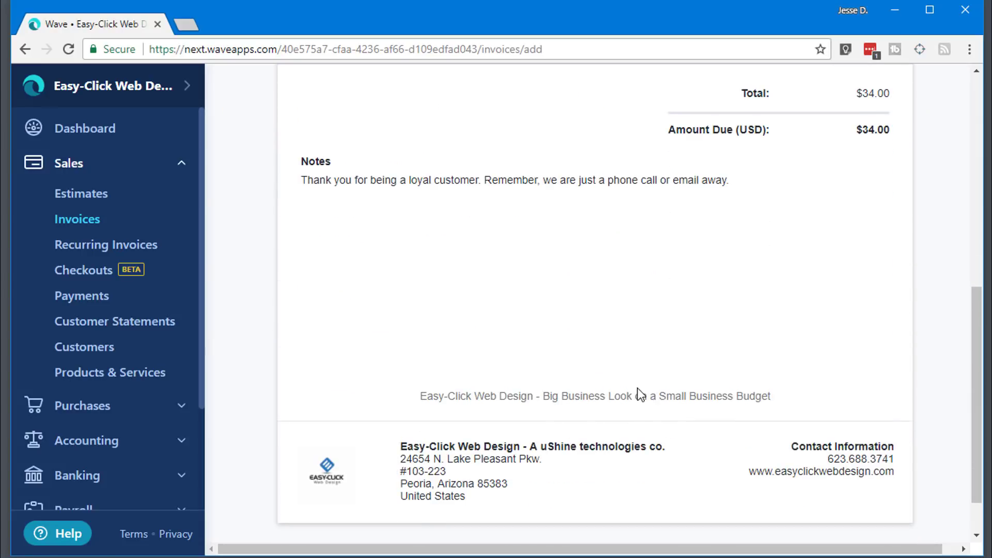
{"action": "scroll", "coordinate": [633, 392], "scroll_direction": "up", "scroll_amount": 8}
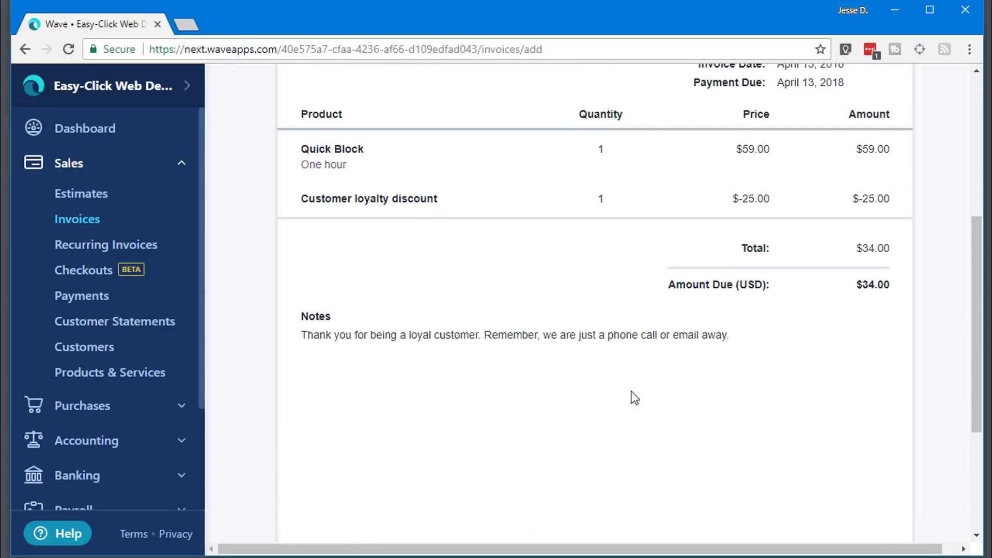
{"action": "scroll", "coordinate": [635, 398], "scroll_direction": "up", "scroll_amount": 2}
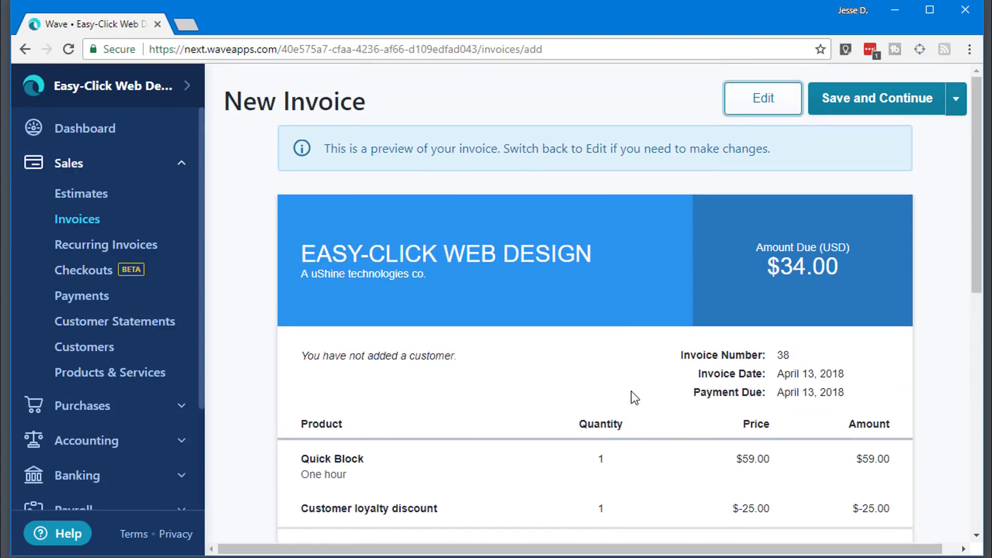
{"action": "left_click", "coordinate": [955, 108]}
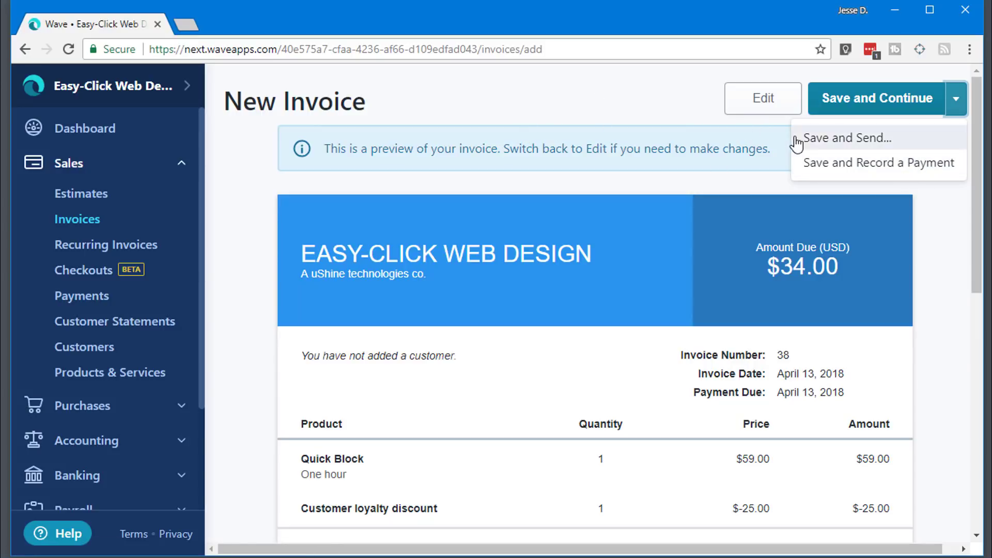
Step: Dismiss the save options and return invoice 38 to its editable form
{"action": "left_click", "coordinate": [568, 98]}
{"action": "left_click", "coordinate": [760, 102]}
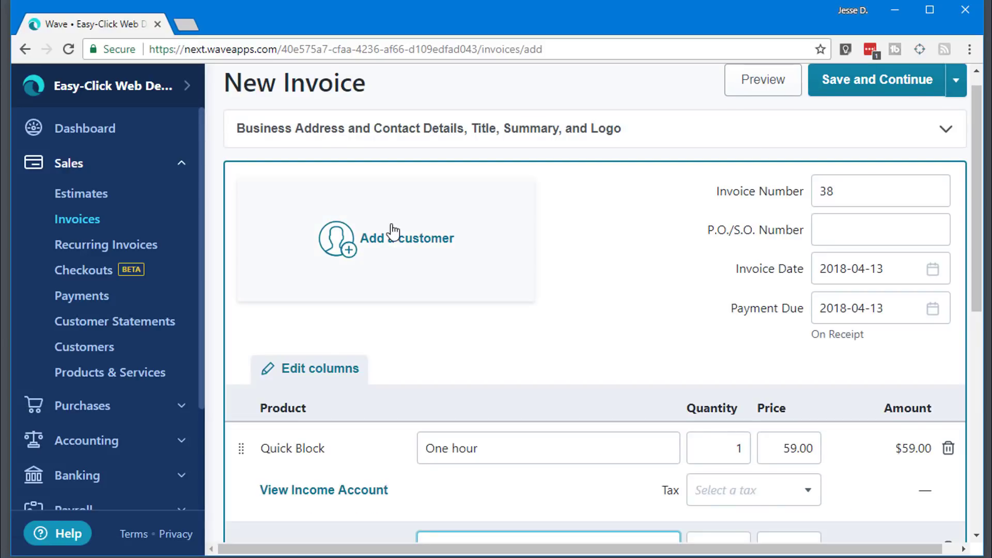
{"action": "scroll", "coordinate": [569, 287], "scroll_direction": "up", "scroll_amount": 1}
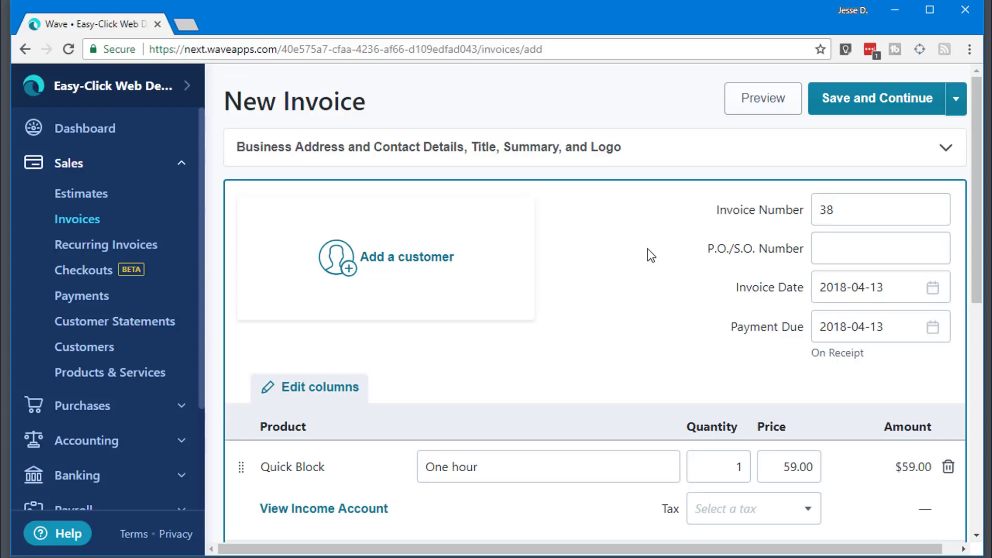
{"action": "scroll", "coordinate": [647, 249], "scroll_direction": "down", "scroll_amount": 1}
{"action": "scroll", "coordinate": [647, 250], "scroll_direction": "up", "scroll_amount": 1}
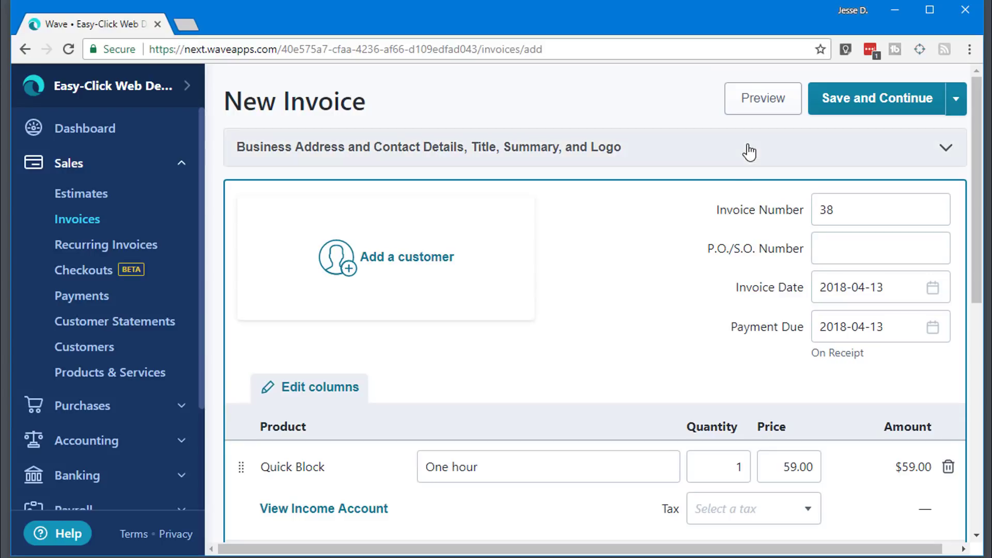
Step: Preview again: Quick Block $59.00 less $25.00 loyalty discount, $34.00 due
{"action": "left_click", "coordinate": [745, 105]}
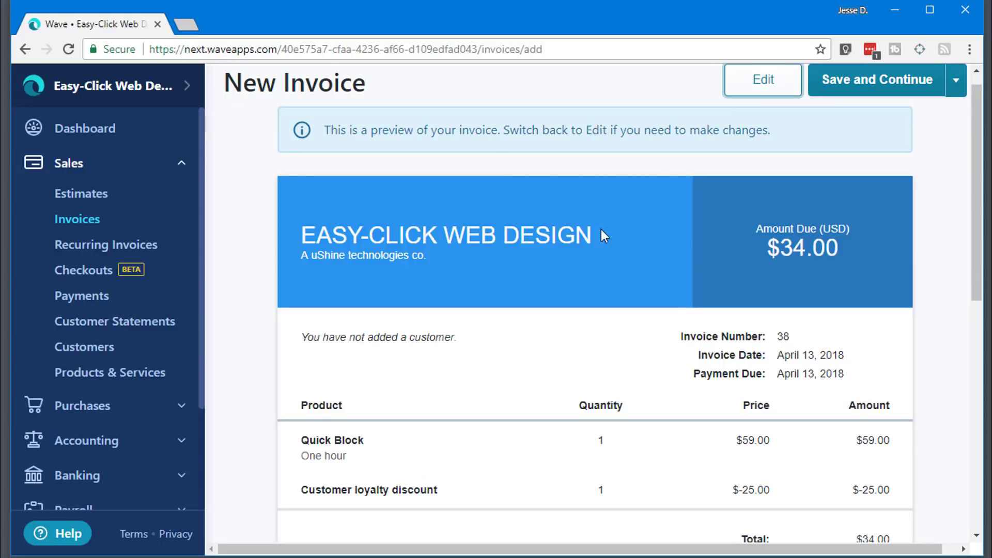
{"action": "scroll", "coordinate": [629, 290], "scroll_direction": "down", "scroll_amount": 1}
{"action": "scroll", "coordinate": [628, 289], "scroll_direction": "down", "scroll_amount": 9}
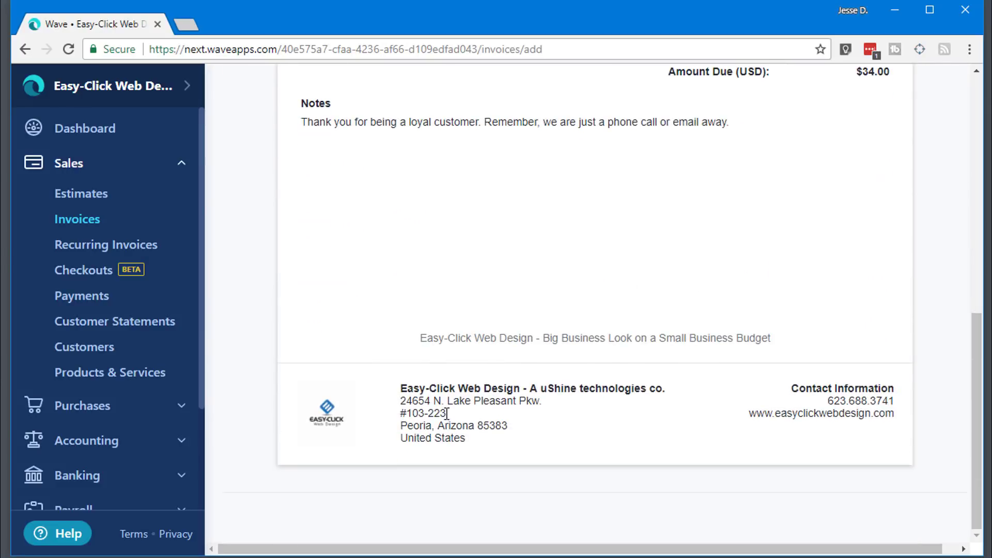
{"action": "scroll", "coordinate": [450, 372], "scroll_direction": "up", "scroll_amount": 1}
{"action": "scroll", "coordinate": [451, 365], "scroll_direction": "up", "scroll_amount": 10}
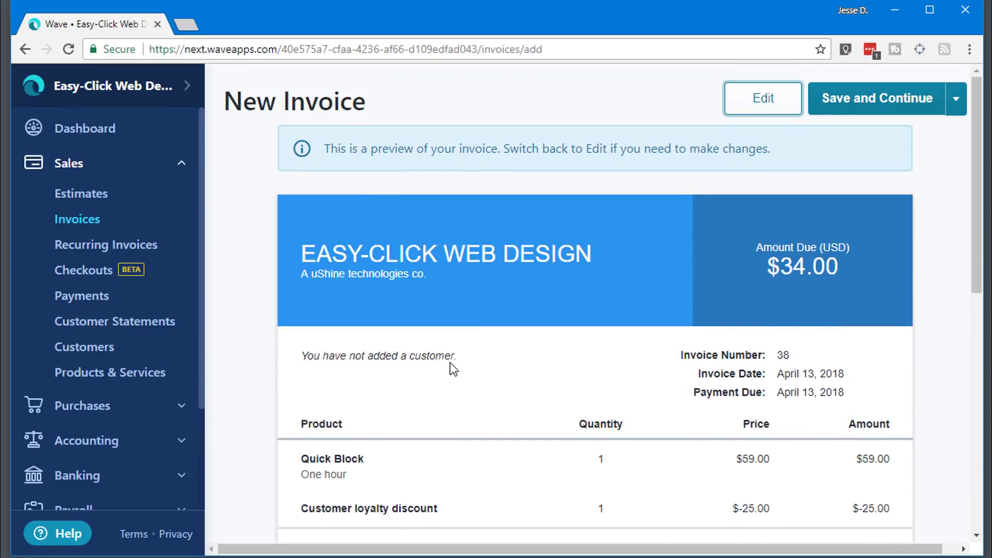
{"action": "scroll", "coordinate": [140, 332], "scroll_direction": "down", "scroll_amount": 3}
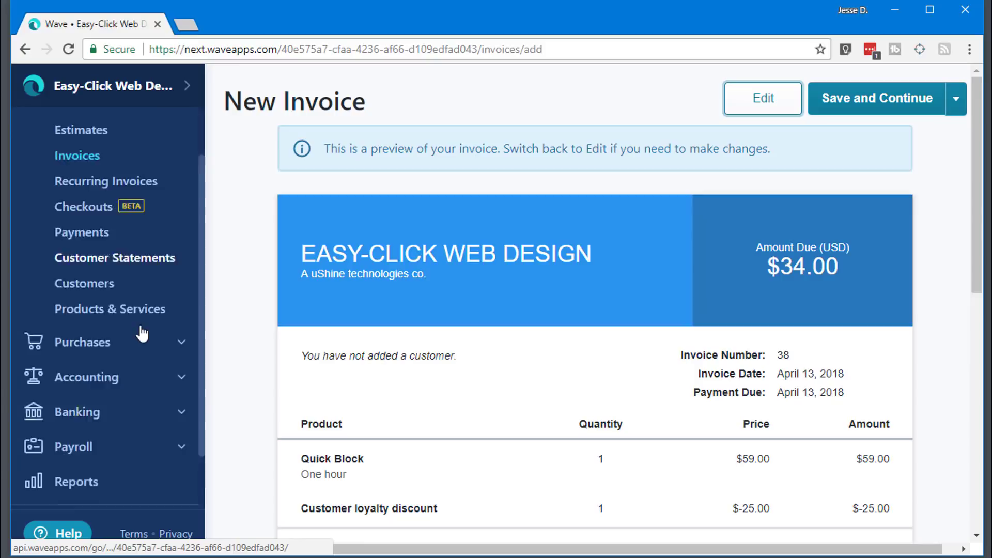
{"action": "scroll", "coordinate": [130, 372], "scroll_direction": "up", "scroll_amount": 1}
{"action": "scroll", "coordinate": [139, 348], "scroll_direction": "down", "scroll_amount": 1}
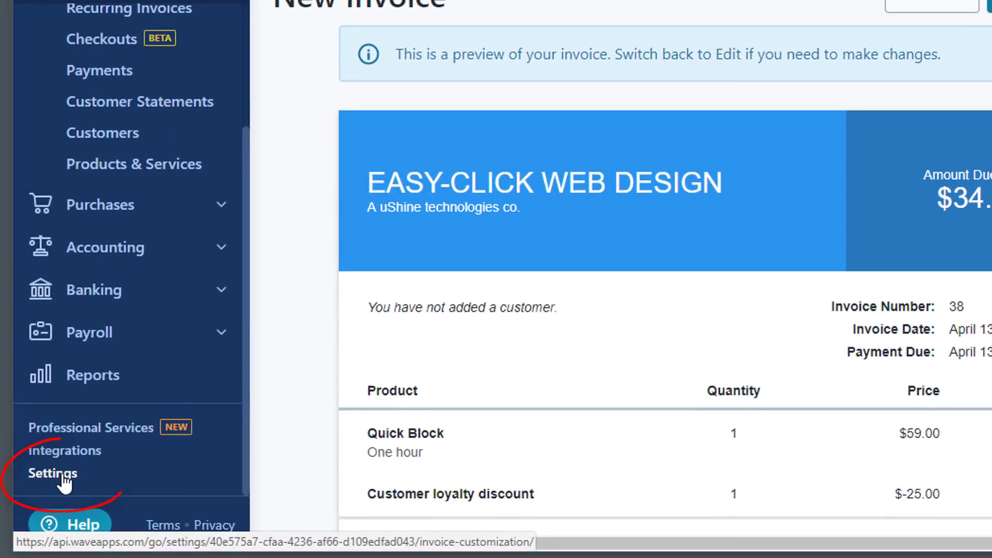
Step: Go to Settings, leaving the unsaved invoice, to reach Invoice Customization
{"action": "left_click", "coordinate": [62, 476]}
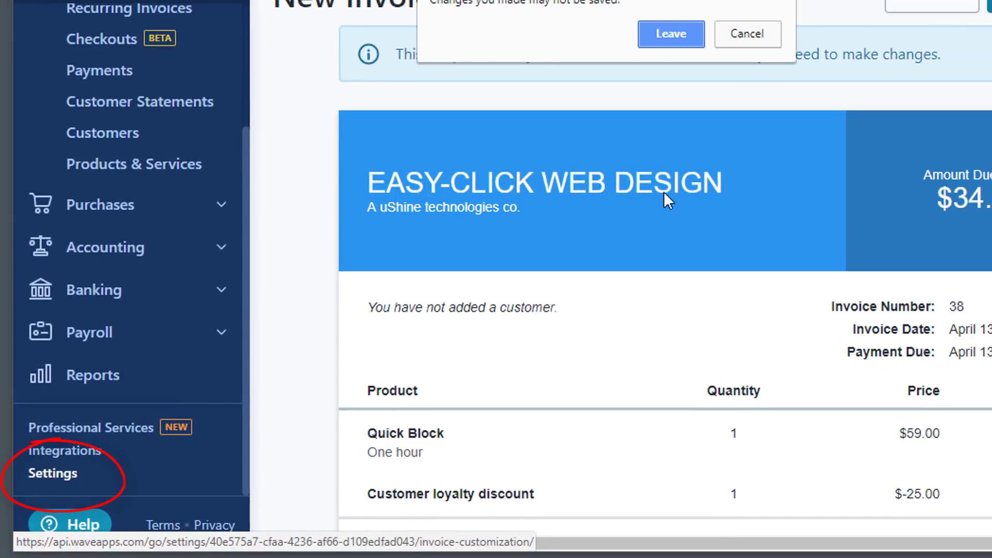
{"action": "left_click", "coordinate": [677, 34]}
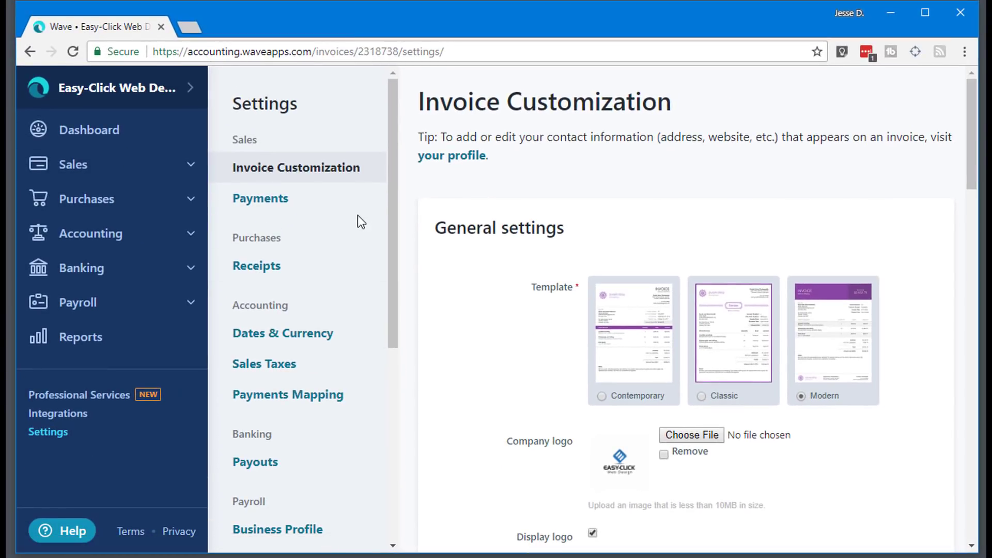
{"action": "scroll", "coordinate": [358, 212], "scroll_direction": "down", "scroll_amount": 6}
{"action": "scroll", "coordinate": [359, 209], "scroll_direction": "up", "scroll_amount": 6}
Step: Review the Invoice Customization defaults: titles, Due upon receipt terms, footer, memo and columns
{"action": "scroll", "coordinate": [517, 320], "scroll_direction": "down", "scroll_amount": 1}
{"action": "scroll", "coordinate": [879, 335], "scroll_direction": "down", "scroll_amount": 1}
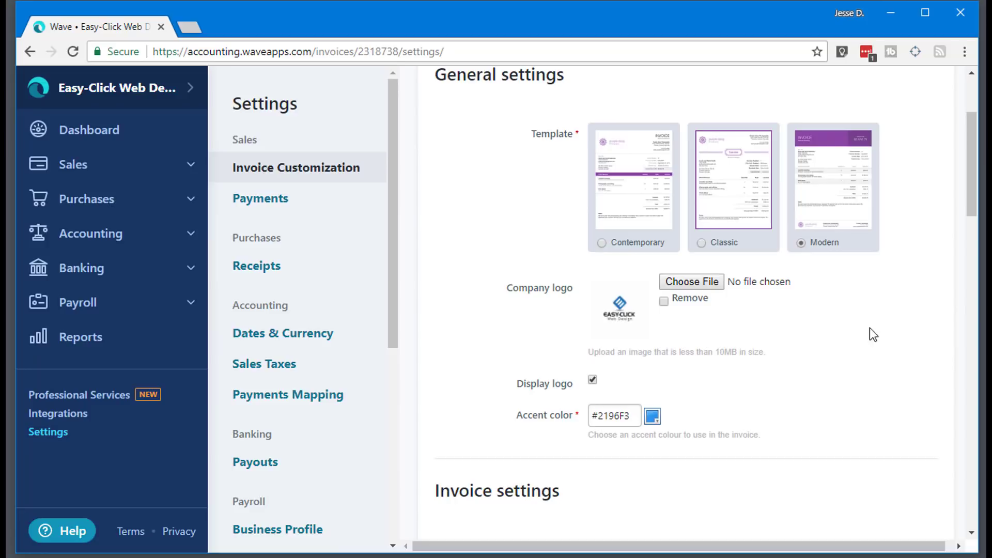
{"action": "scroll", "coordinate": [748, 338], "scroll_direction": "down", "scroll_amount": 1}
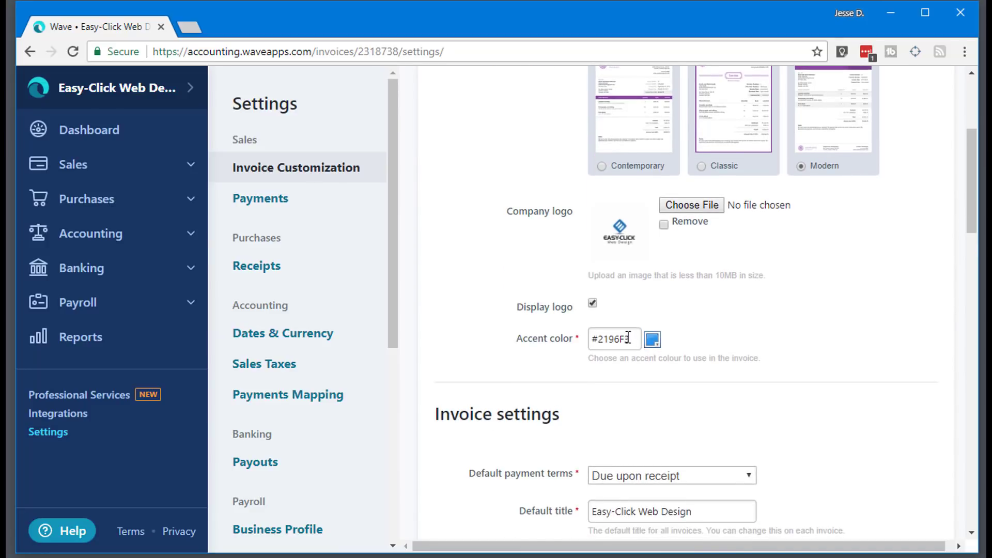
{"action": "scroll", "coordinate": [694, 307], "scroll_direction": "down", "scroll_amount": 3}
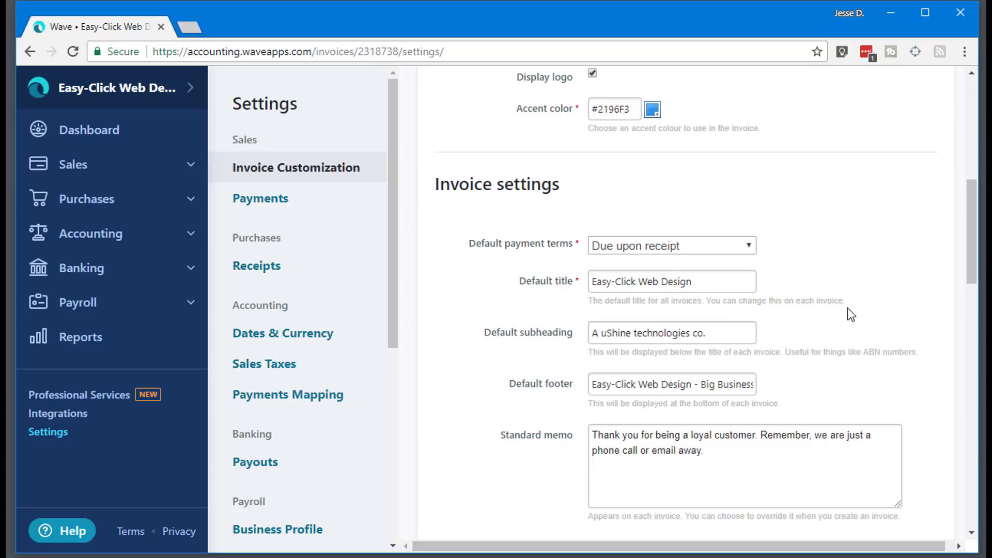
{"action": "scroll", "coordinate": [848, 310], "scroll_direction": "down", "scroll_amount": 1}
{"action": "scroll", "coordinate": [847, 313], "scroll_direction": "down", "scroll_amount": 6}
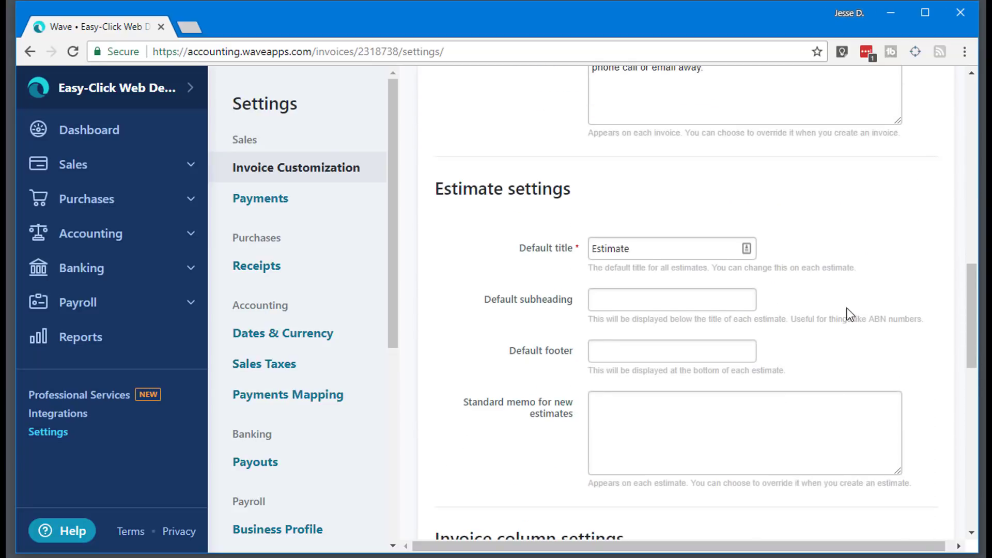
{"action": "scroll", "coordinate": [851, 313], "scroll_direction": "up", "scroll_amount": 1}
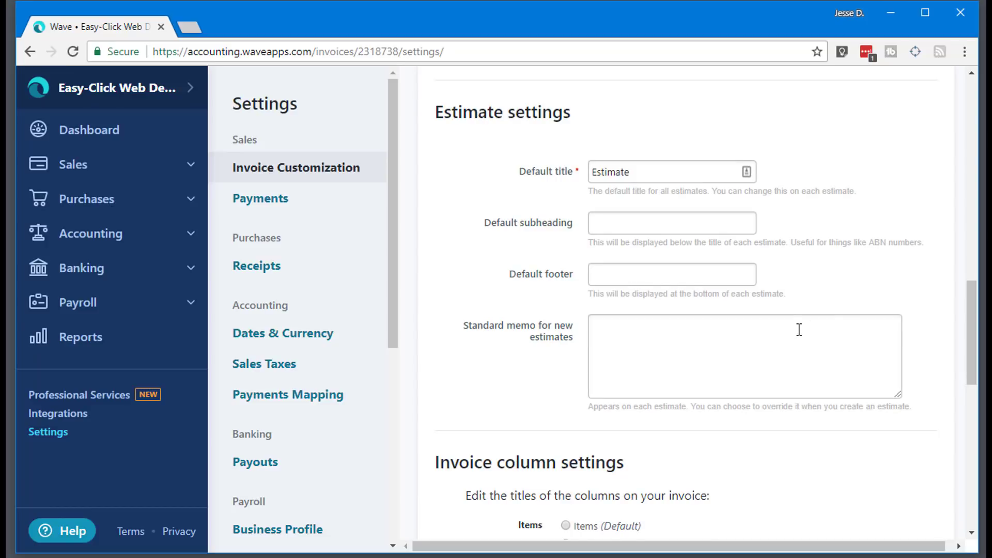
{"action": "scroll", "coordinate": [799, 331], "scroll_direction": "down", "scroll_amount": 4}
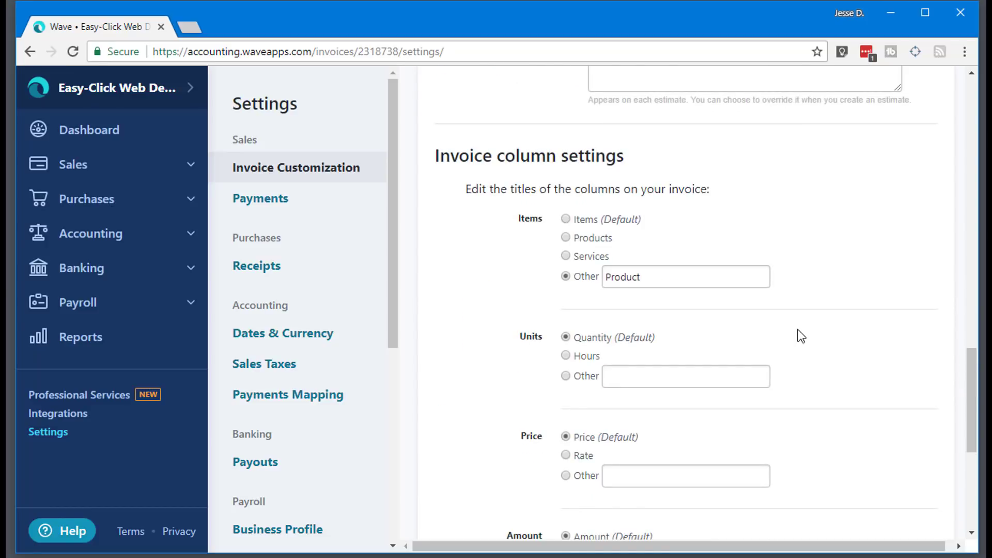
{"action": "scroll", "coordinate": [801, 336], "scroll_direction": "down", "scroll_amount": 5}
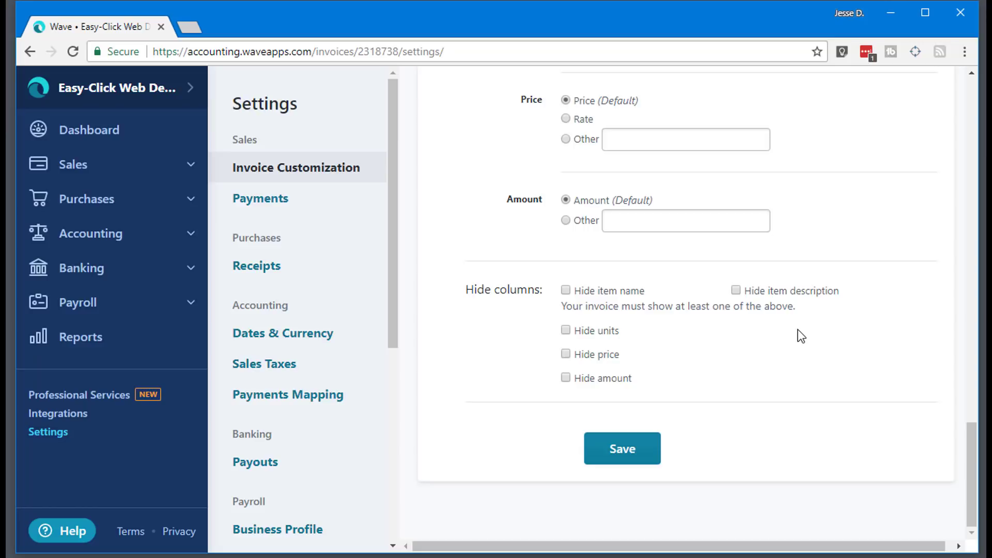
{"action": "scroll", "coordinate": [801, 336], "scroll_direction": "up", "scroll_amount": 15}
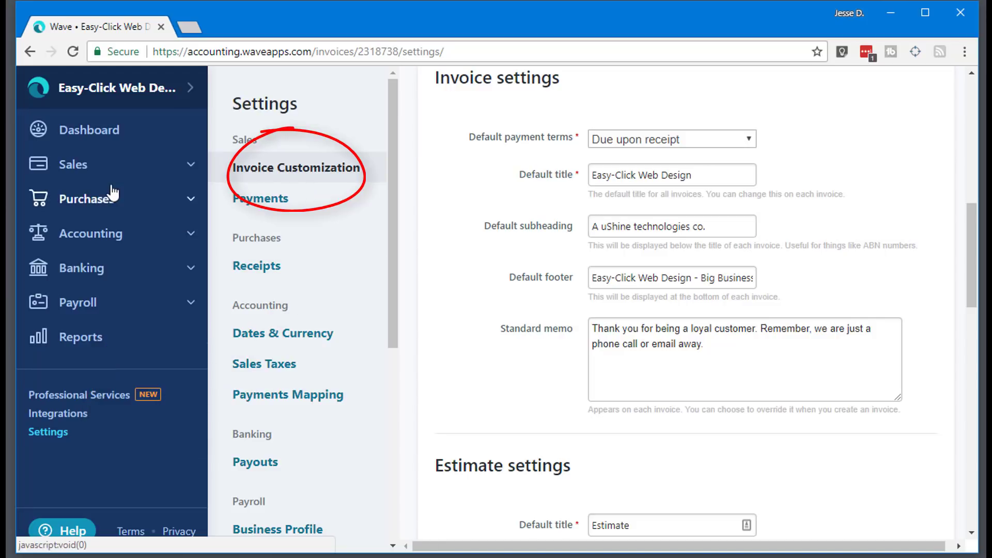
Step: Return to the Dashboard, then open the empty Estimates list under Sales
{"action": "left_click", "coordinate": [92, 132]}
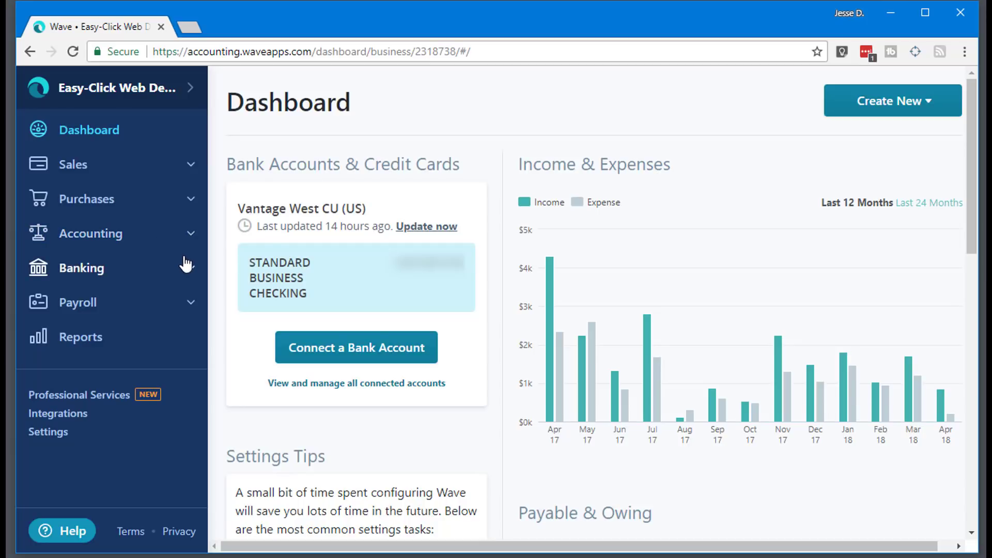
{"action": "left_click", "coordinate": [188, 167]}
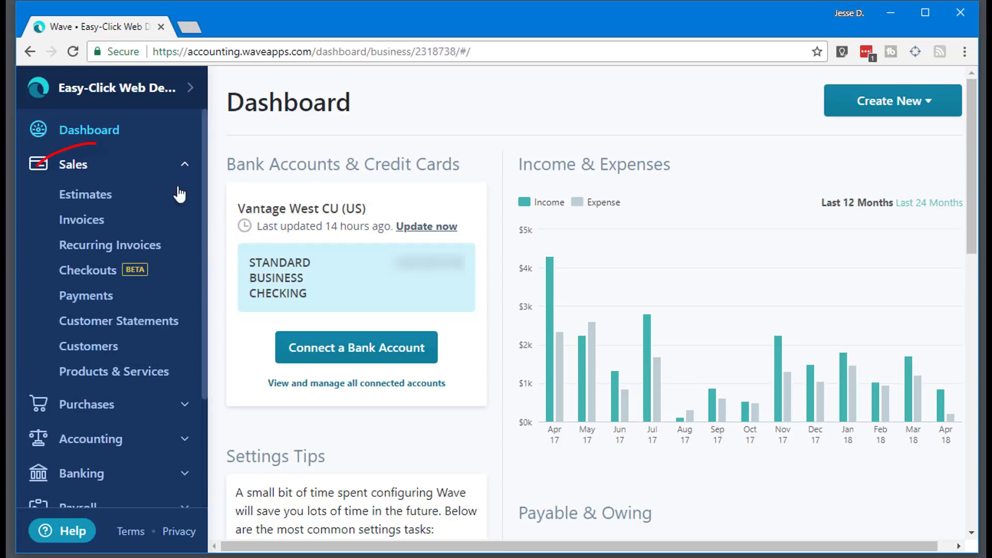
{"action": "left_click", "coordinate": [112, 197]}
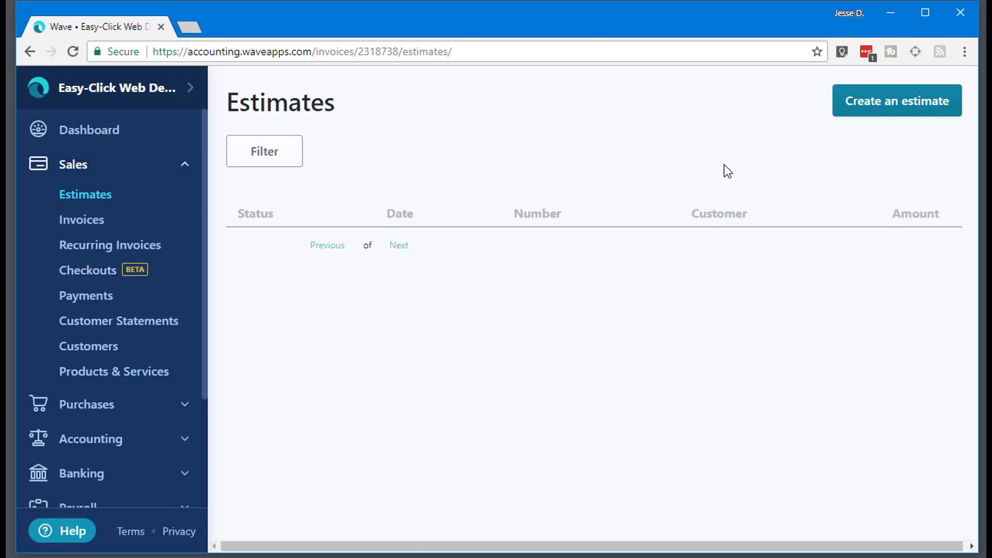
Step: Start a new estimate, browsing the customer list without choosing a customer yet
{"action": "left_click", "coordinate": [881, 104]}
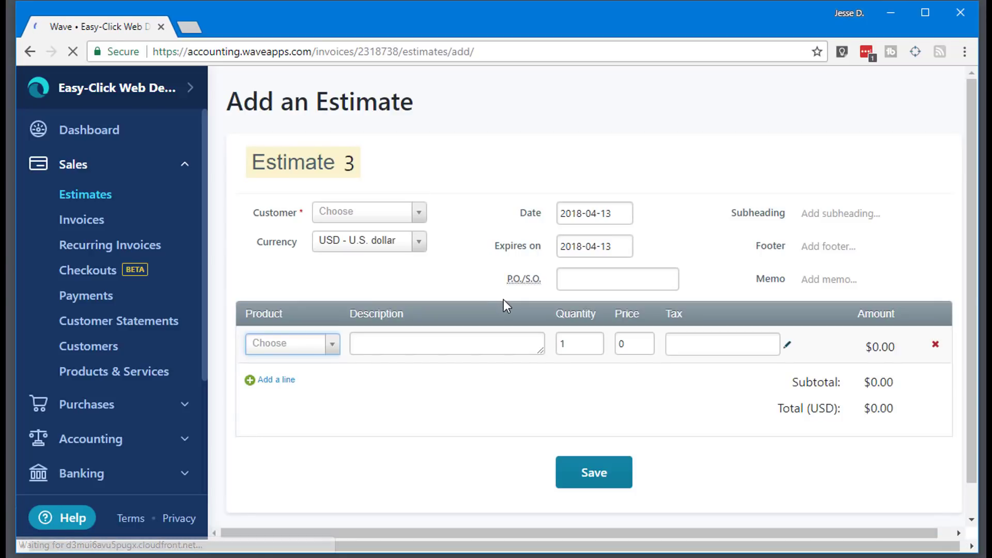
{"action": "left_click", "coordinate": [421, 213]}
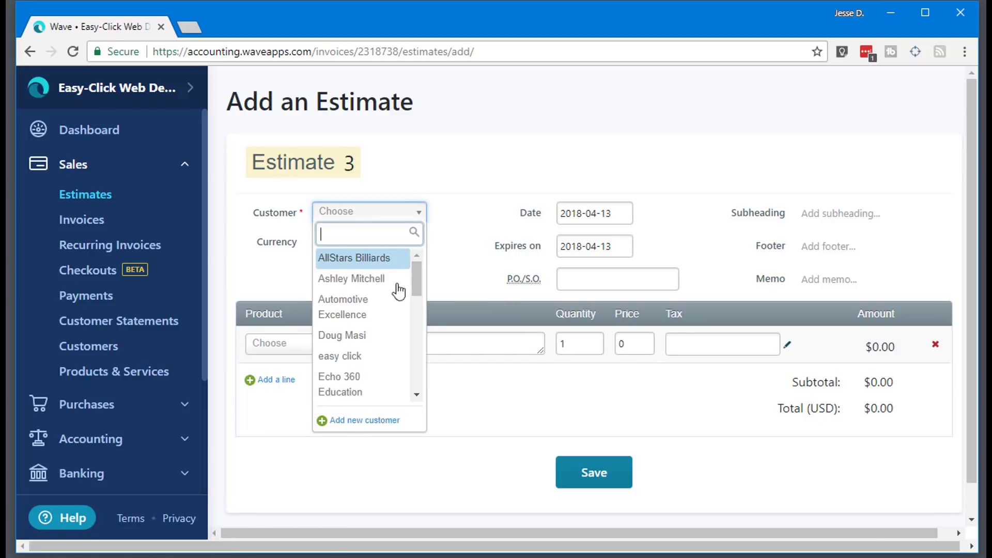
{"action": "left_click", "coordinate": [491, 226]}
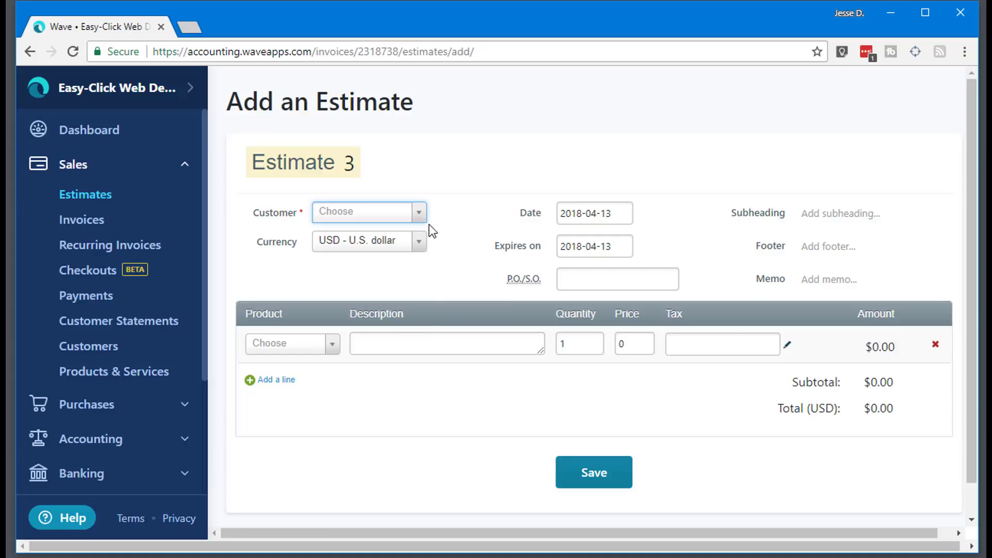
{"action": "left_click", "coordinate": [419, 214]}
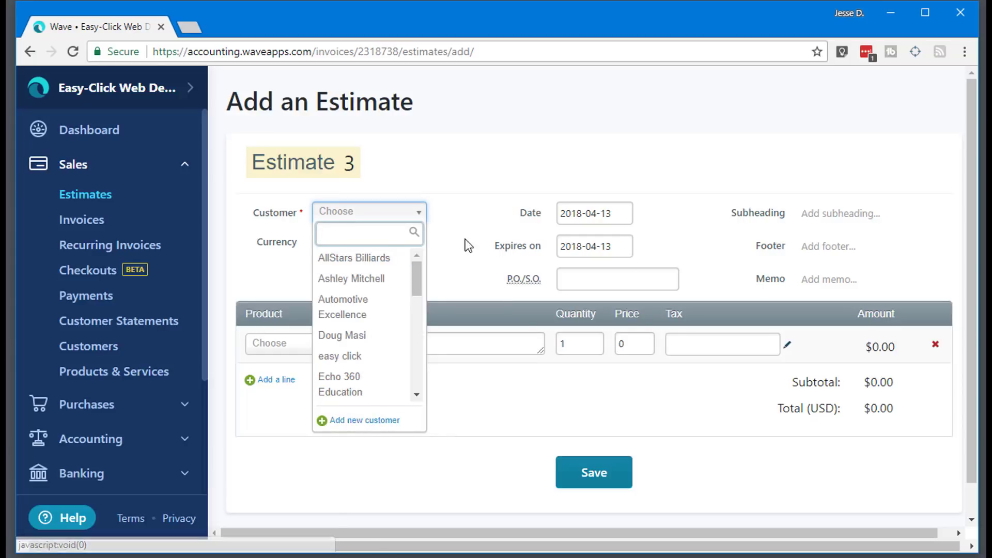
{"action": "left_click", "coordinate": [480, 196]}
{"action": "scroll", "coordinate": [469, 327], "scroll_direction": "down", "scroll_amount": 1}
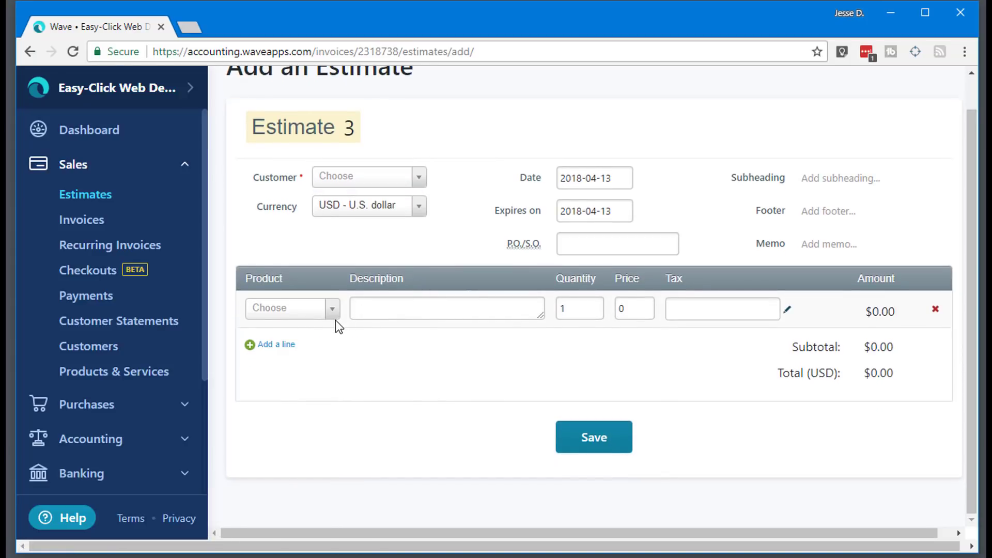
Step: Set the first line's product to Annual Responsive Website (Plus) with a 399 price
{"action": "left_click", "coordinate": [335, 318]}
{"action": "left_click", "coordinate": [288, 412]}
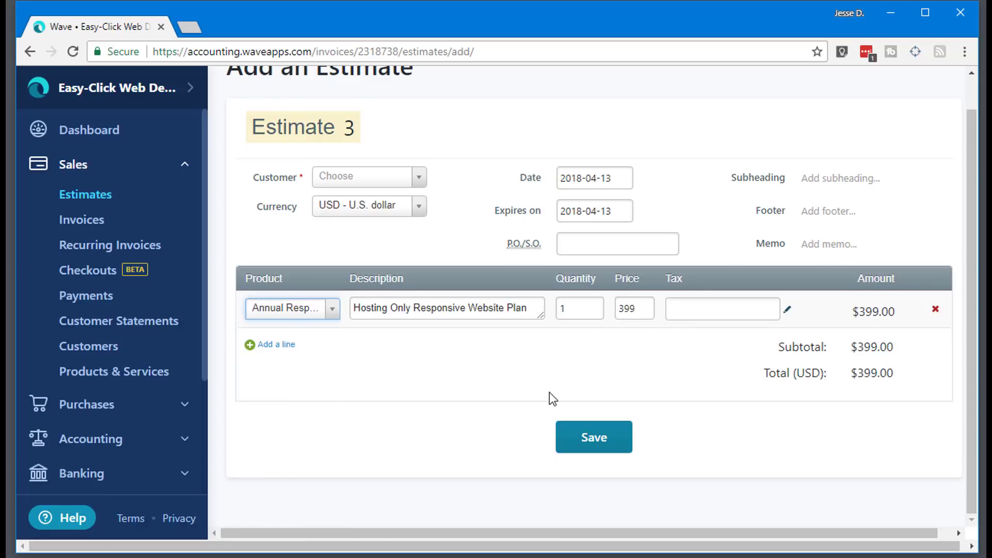
{"action": "double_click", "coordinate": [644, 309]}
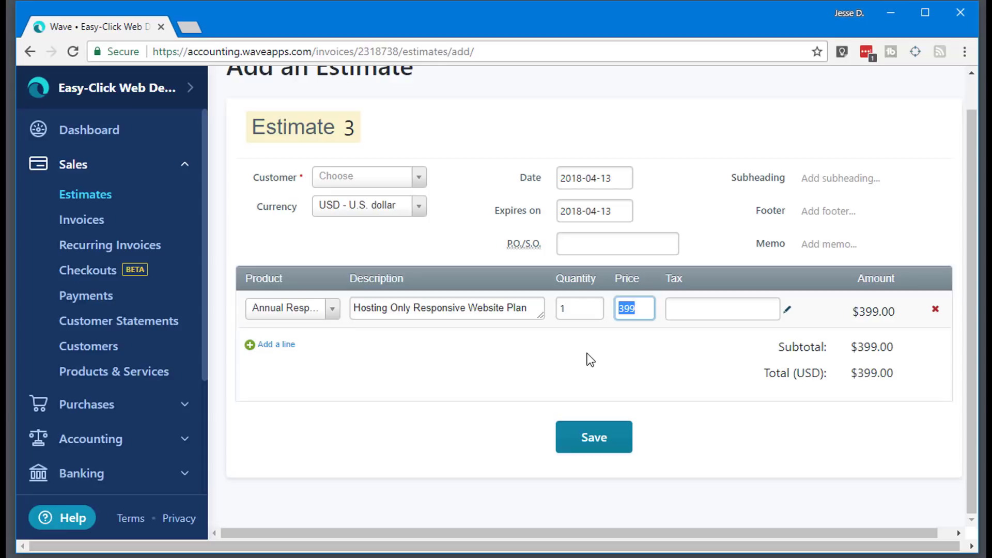
{"action": "left_click", "coordinate": [470, 386]}
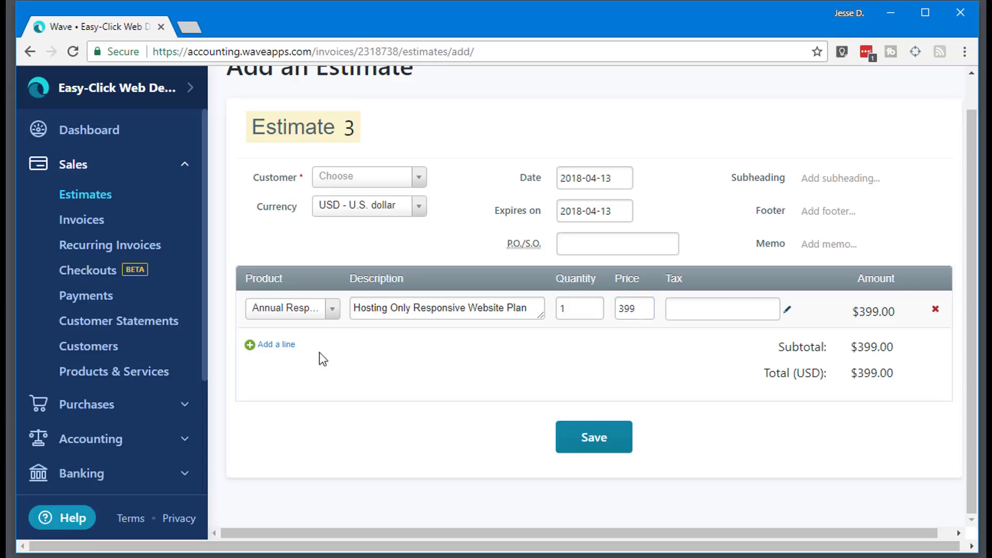
Step: Add a second line item, delete it while empty, and attempt to save
{"action": "left_click", "coordinate": [286, 346]}
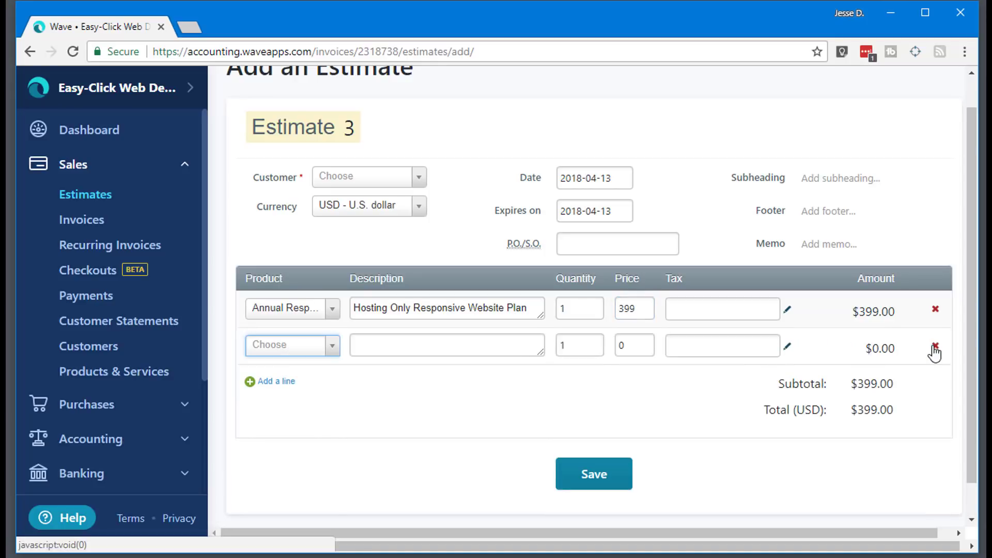
{"action": "left_click", "coordinate": [290, 346]}
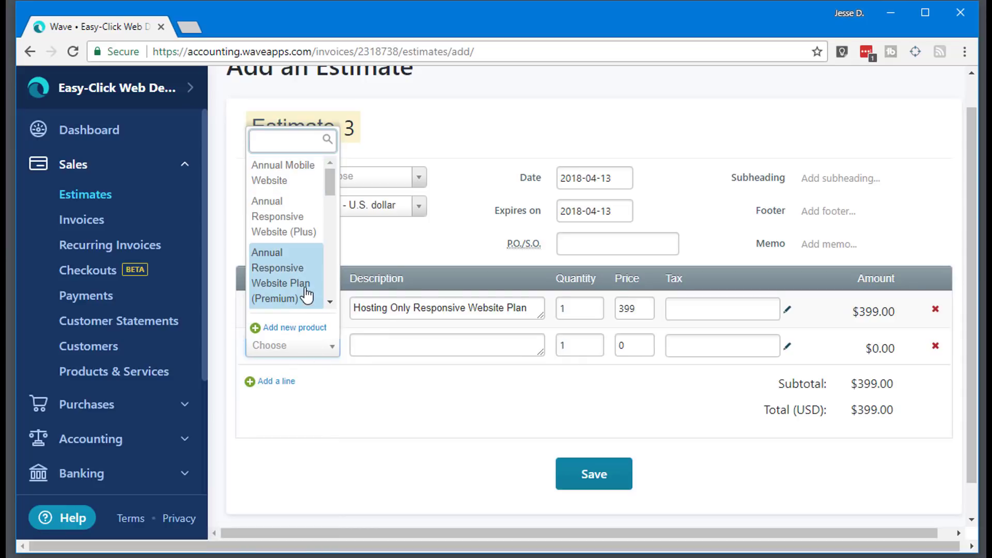
{"action": "left_click", "coordinate": [395, 385]}
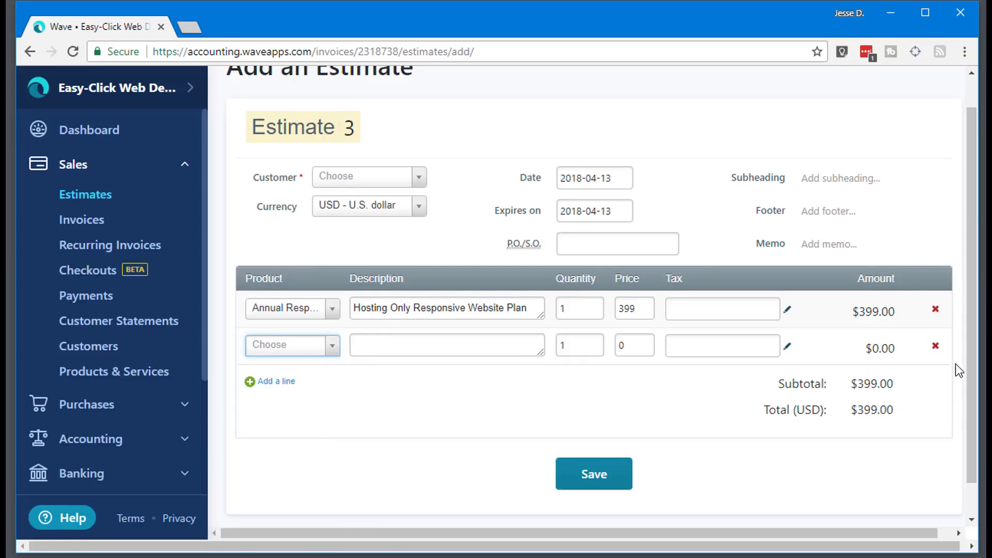
{"action": "left_click", "coordinate": [935, 346]}
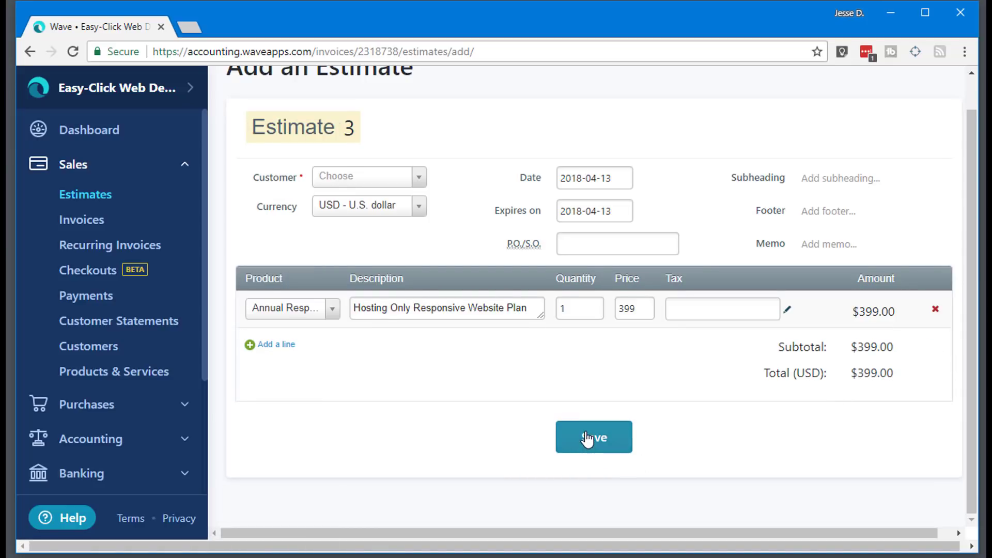
{"action": "left_click", "coordinate": [588, 439]}
Step: Choose easy click as the estimate's customer
{"action": "left_click", "coordinate": [394, 200]}
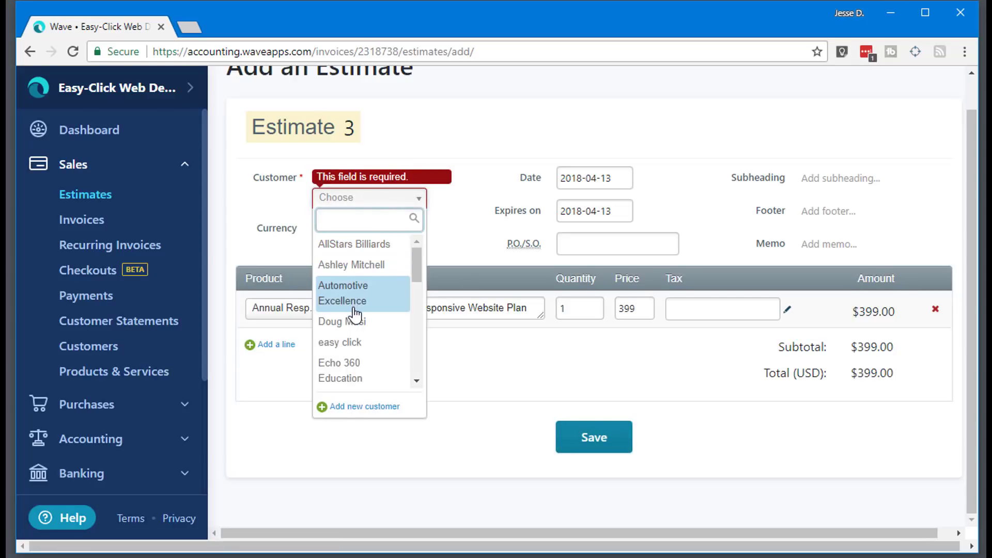
{"action": "scroll", "coordinate": [381, 344], "scroll_direction": "down", "scroll_amount": 2}
{"action": "scroll", "coordinate": [381, 343], "scroll_direction": "up", "scroll_amount": 2}
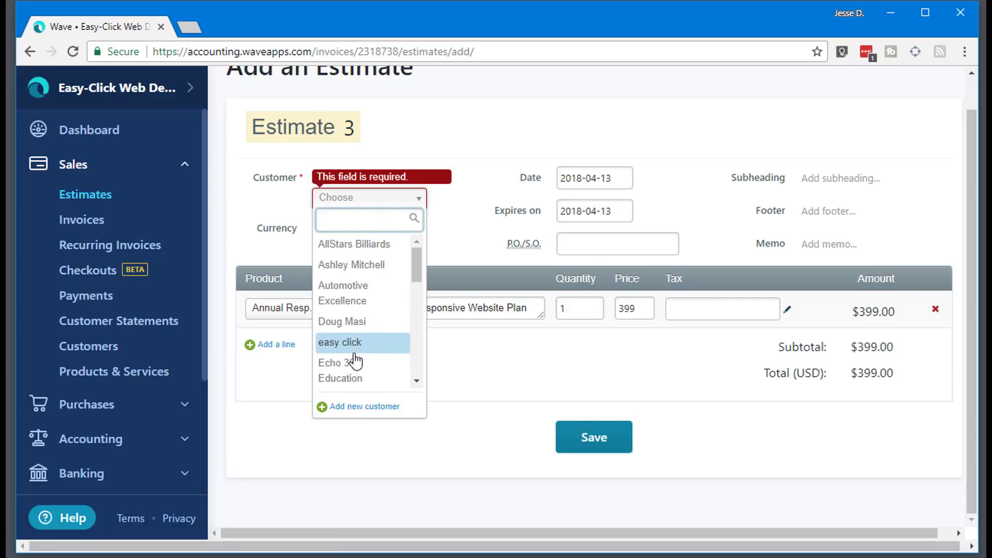
{"action": "left_click", "coordinate": [350, 343]}
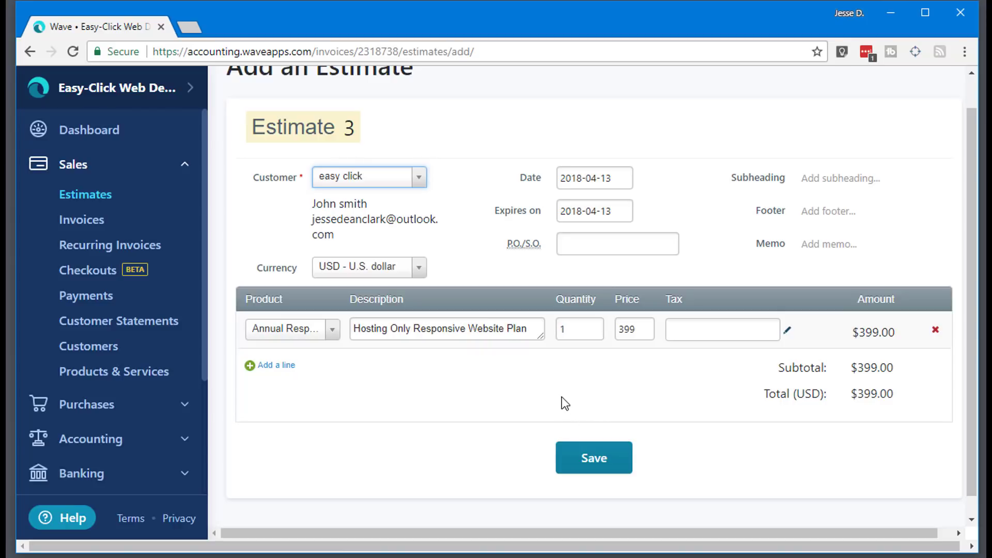
Step: Save Estimate #3 and review its $399.00 total and April 13, 2018 expiry
{"action": "left_click", "coordinate": [593, 464]}
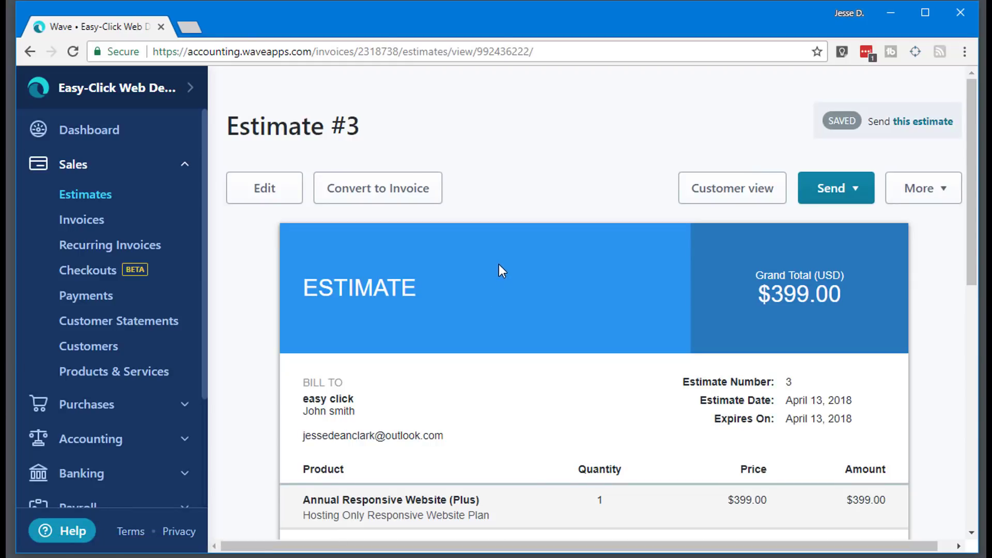
{"action": "scroll", "coordinate": [574, 321], "scroll_direction": "down", "scroll_amount": 3}
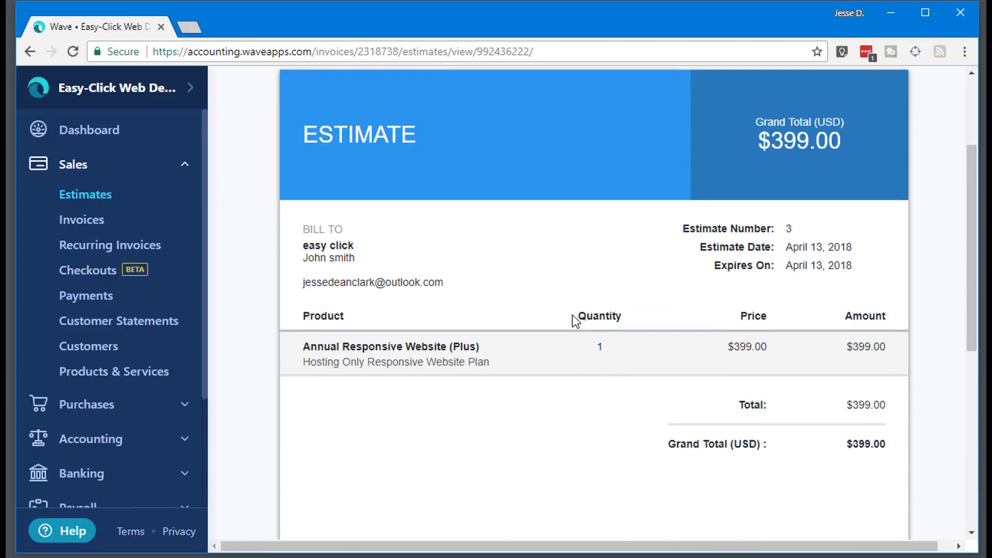
{"action": "scroll", "coordinate": [575, 320], "scroll_direction": "down", "scroll_amount": 10}
{"action": "scroll", "coordinate": [575, 321], "scroll_direction": "up", "scroll_amount": 13}
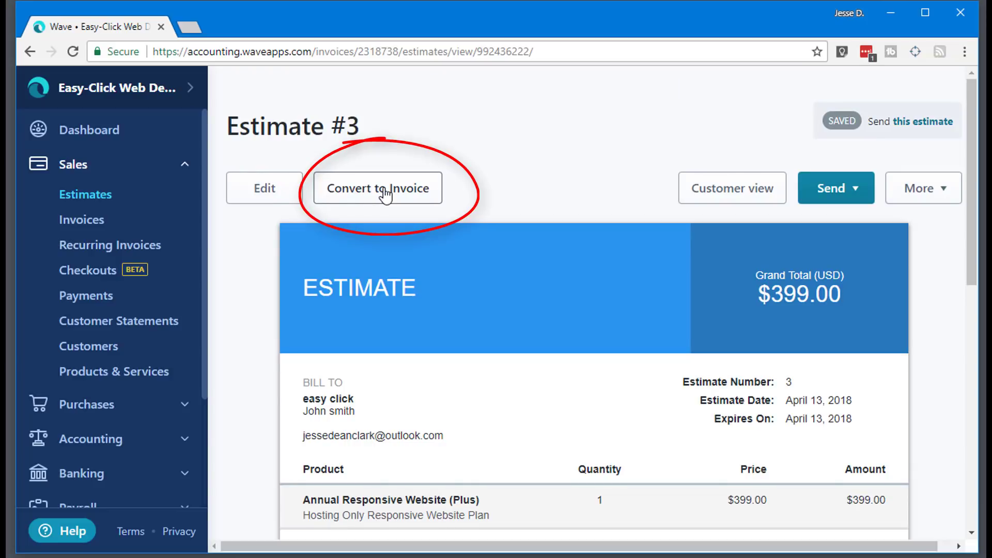
Step: Preview Estimate #3 in Customer view, then return to the saved estimate
{"action": "left_click", "coordinate": [720, 194]}
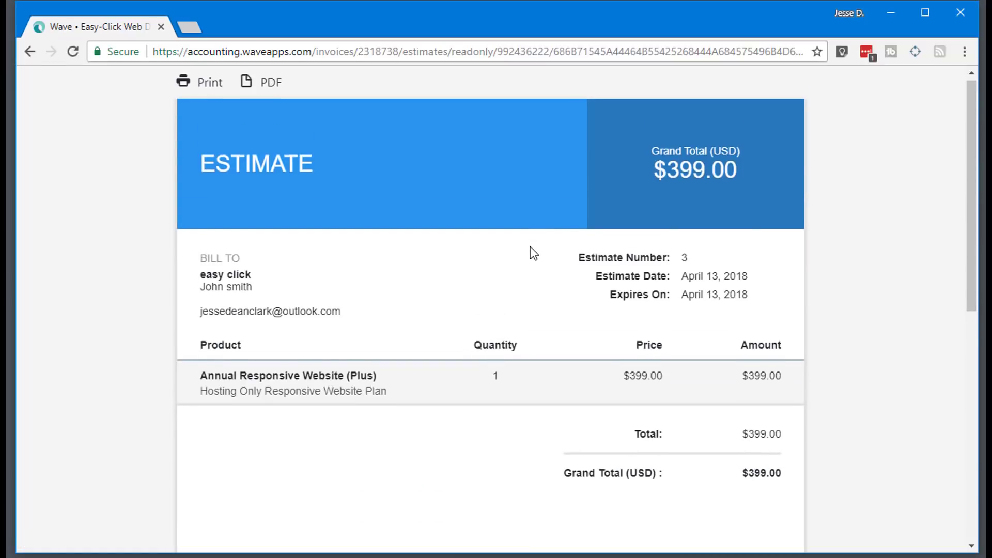
{"action": "scroll", "coordinate": [530, 247], "scroll_direction": "down", "scroll_amount": 9}
{"action": "scroll", "coordinate": [529, 244], "scroll_direction": "up", "scroll_amount": 9}
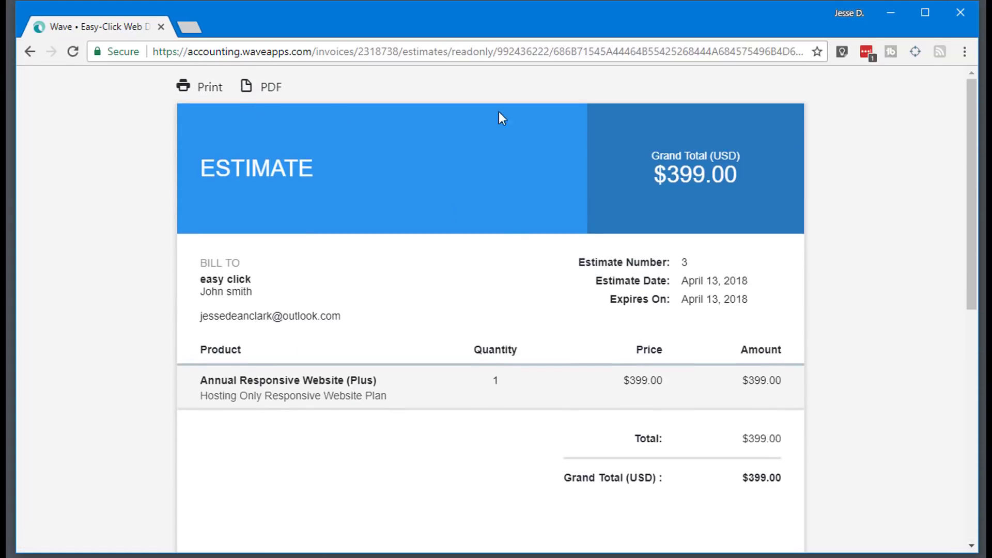
{"action": "left_click", "coordinate": [30, 51]}
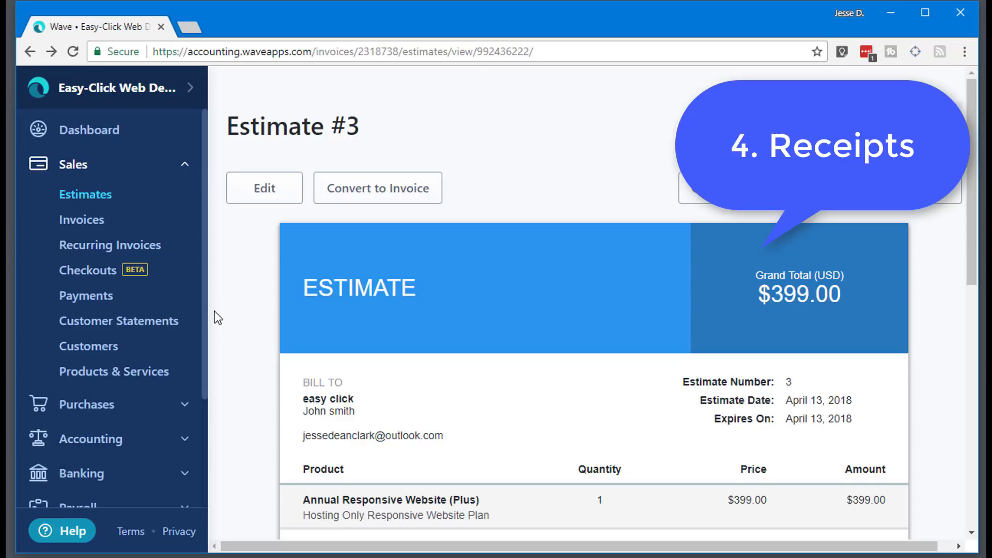
Step: Expand the Purchases section in the sidebar
{"action": "scroll", "coordinate": [166, 392], "scroll_direction": "down", "scroll_amount": 3}
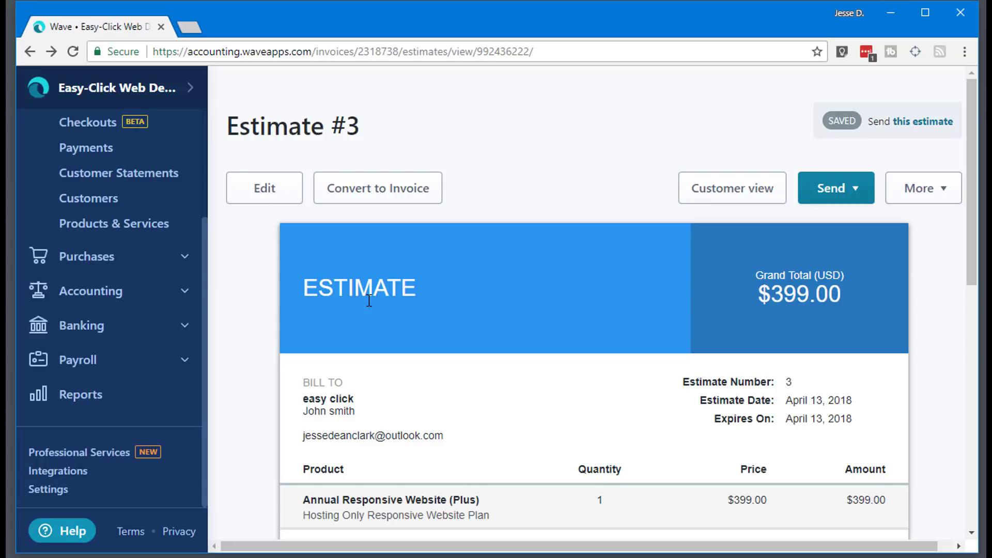
{"action": "left_click", "coordinate": [98, 258]}
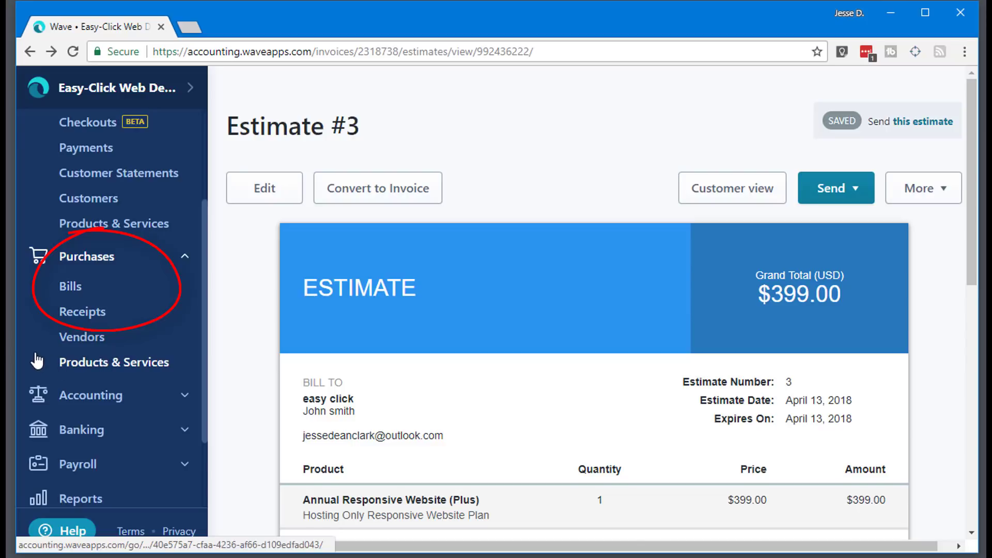
Step: Browse the Receipts list, including The Camel's $103.95 Marketing Expense
{"action": "left_click", "coordinate": [80, 313]}
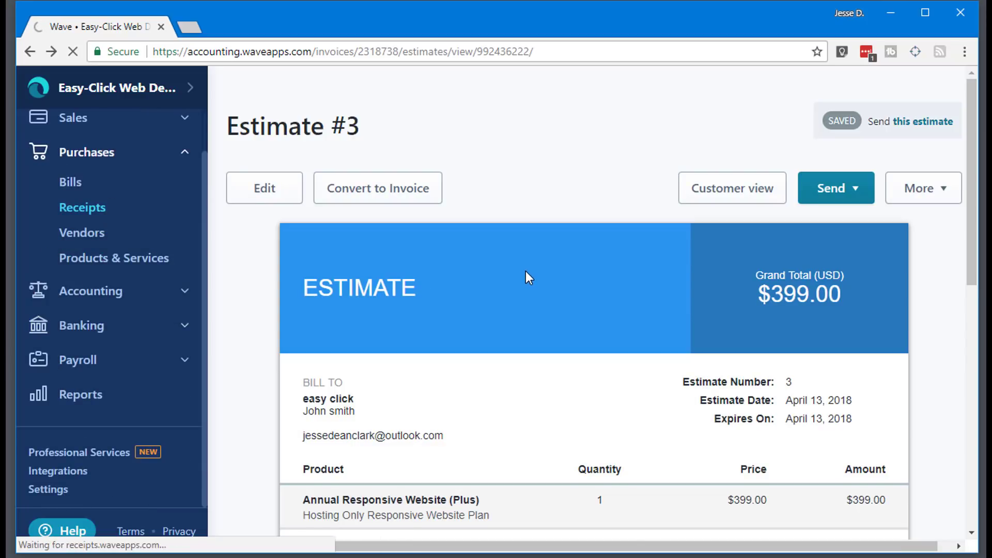
{"action": "scroll", "coordinate": [501, 259], "scroll_direction": "down", "scroll_amount": 9}
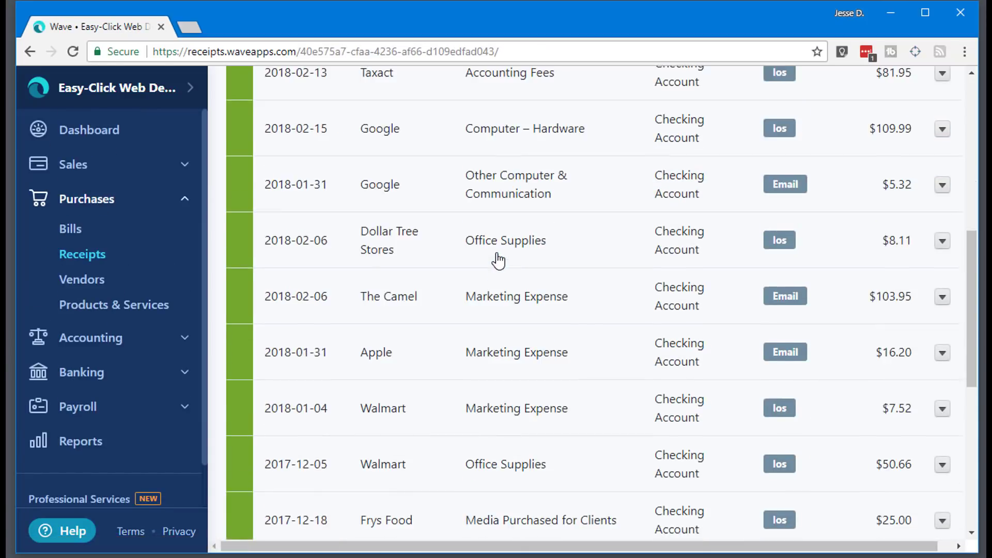
{"action": "scroll", "coordinate": [499, 261], "scroll_direction": "down", "scroll_amount": 8}
{"action": "scroll", "coordinate": [498, 261], "scroll_direction": "up", "scroll_amount": 17}
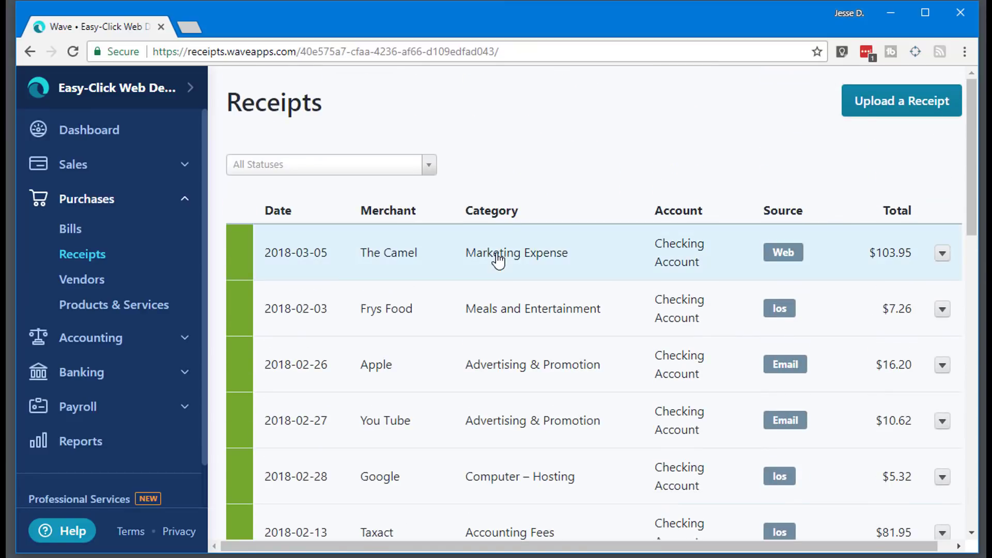
Step: Begin uploading a receipt, then cancel the file dialog without choosing a file
{"action": "left_click", "coordinate": [905, 117]}
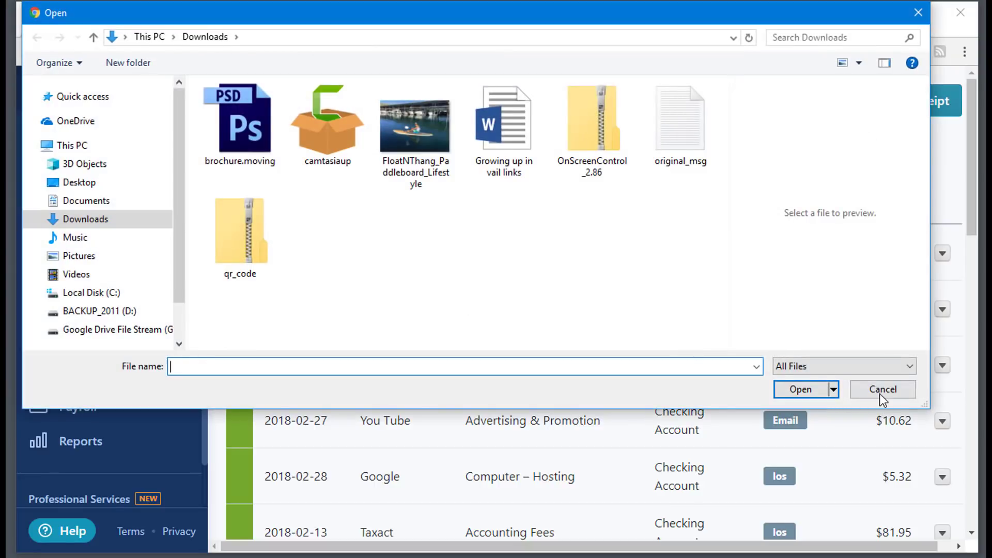
{"action": "left_click", "coordinate": [880, 393]}
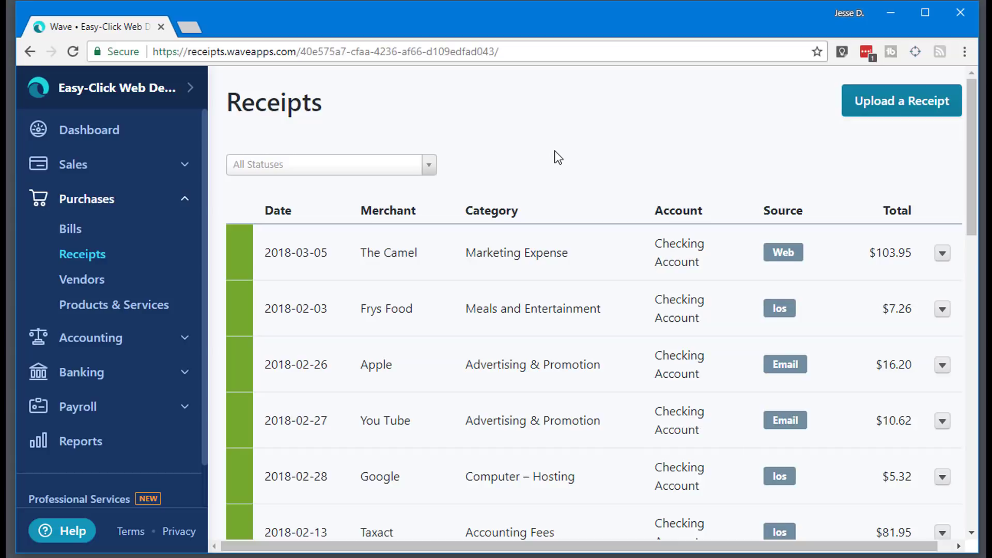
{"action": "scroll", "coordinate": [568, 211], "scroll_direction": "down", "scroll_amount": 4}
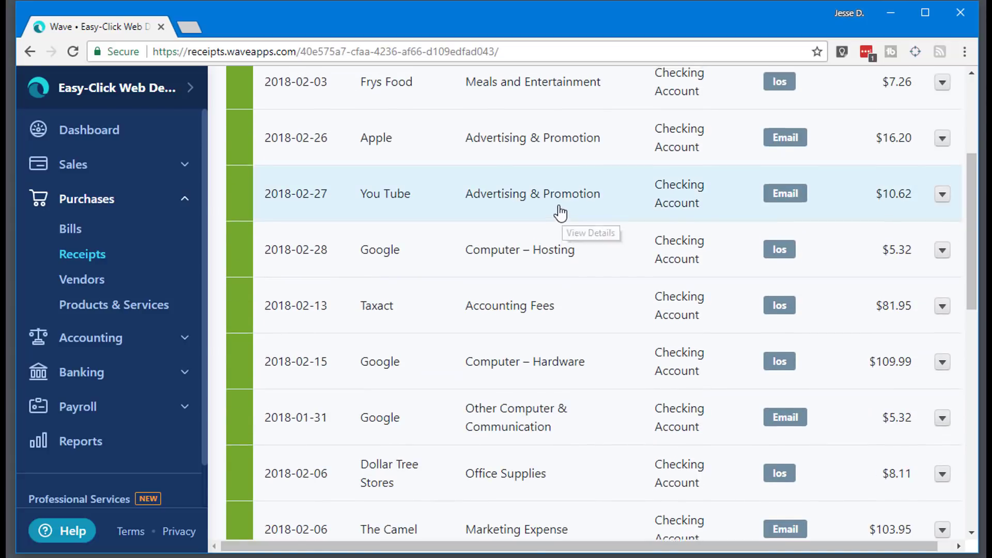
{"action": "scroll", "coordinate": [561, 213], "scroll_direction": "up", "scroll_amount": 5}
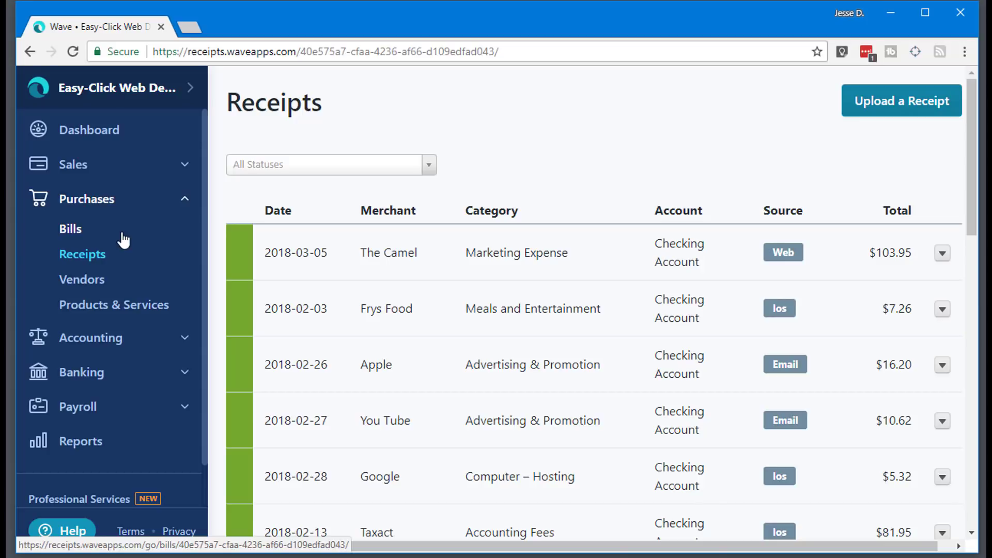
Step: Browse the Reports page's financial statement, tax, customer and vendor report categories
{"action": "scroll", "coordinate": [120, 239], "scroll_direction": "down", "scroll_amount": 1}
{"action": "scroll", "coordinate": [119, 241], "scroll_direction": "up", "scroll_amount": 1}
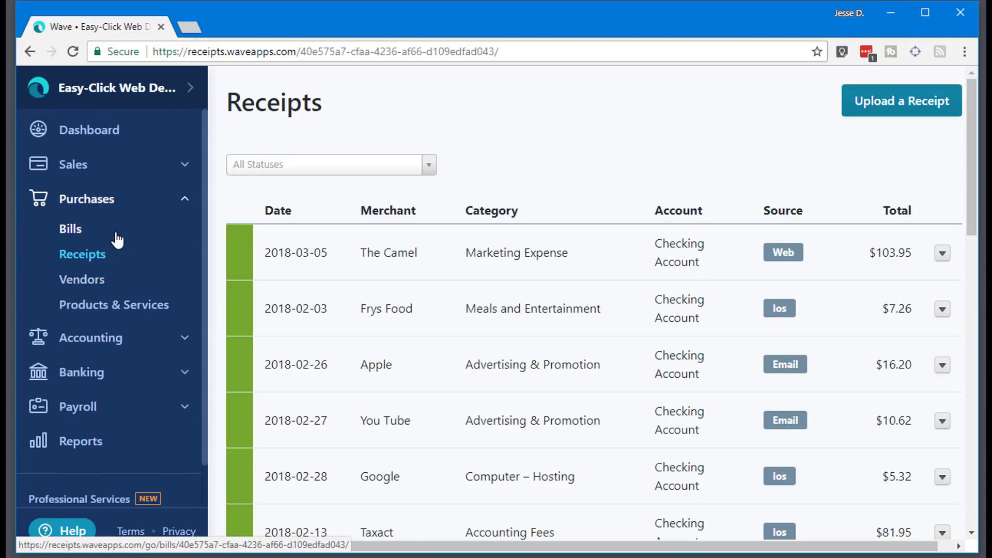
{"action": "left_click", "coordinate": [88, 445]}
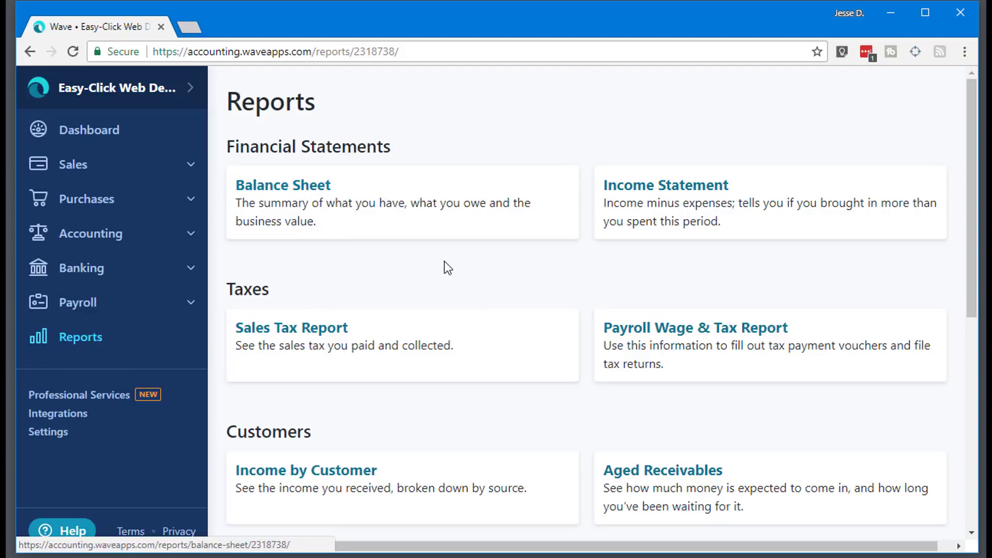
{"action": "scroll", "coordinate": [446, 263], "scroll_direction": "down", "scroll_amount": 1}
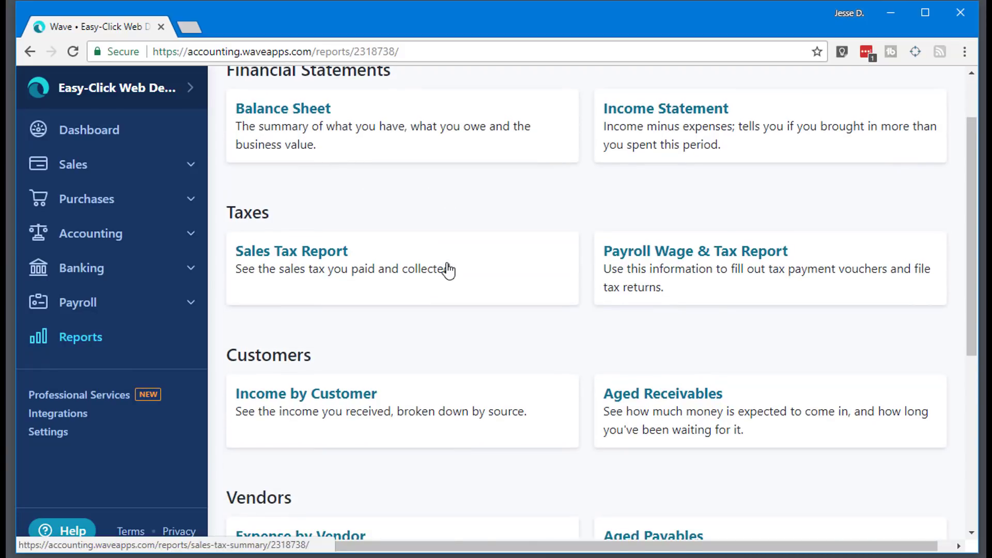
{"action": "scroll", "coordinate": [447, 264], "scroll_direction": "down", "scroll_amount": 2}
{"action": "scroll", "coordinate": [447, 262], "scroll_direction": "down", "scroll_amount": 3}
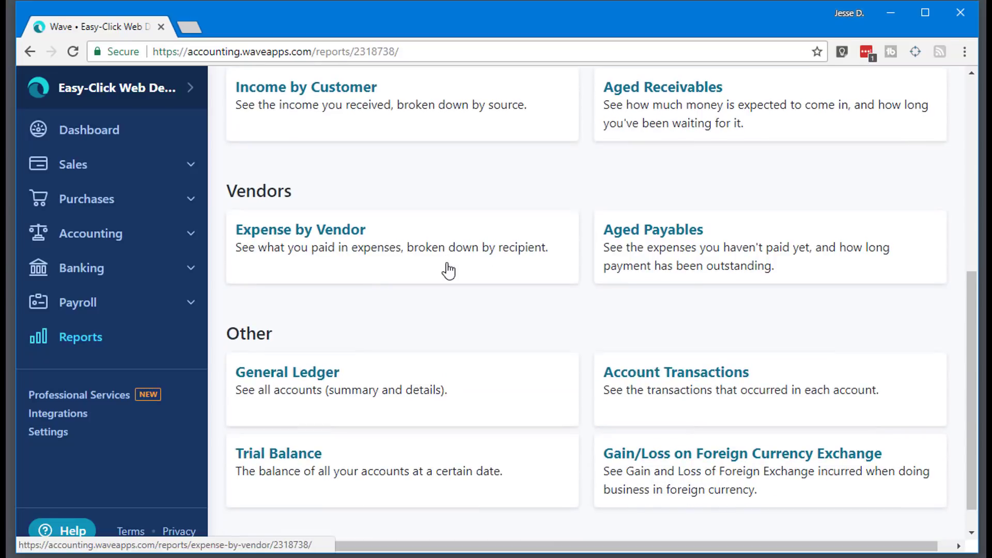
{"action": "scroll", "coordinate": [447, 263], "scroll_direction": "up", "scroll_amount": 6}
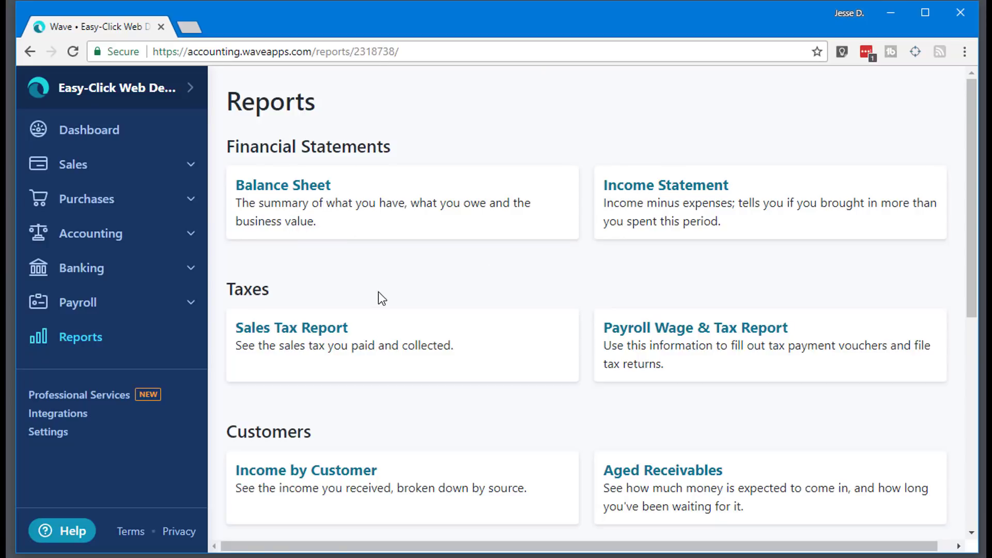
{"action": "scroll", "coordinate": [342, 292], "scroll_direction": "down", "scroll_amount": 2}
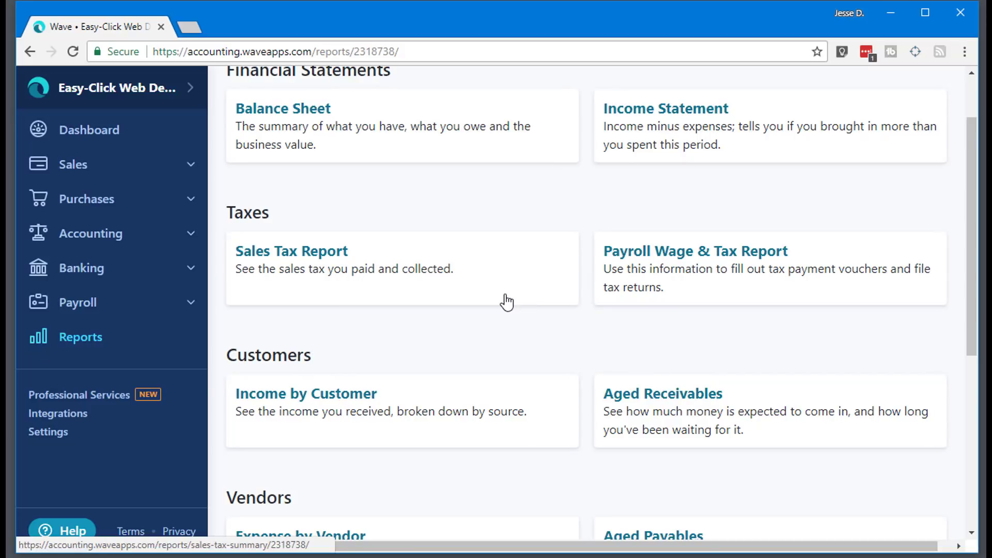
{"action": "scroll", "coordinate": [506, 302], "scroll_direction": "down", "scroll_amount": 4}
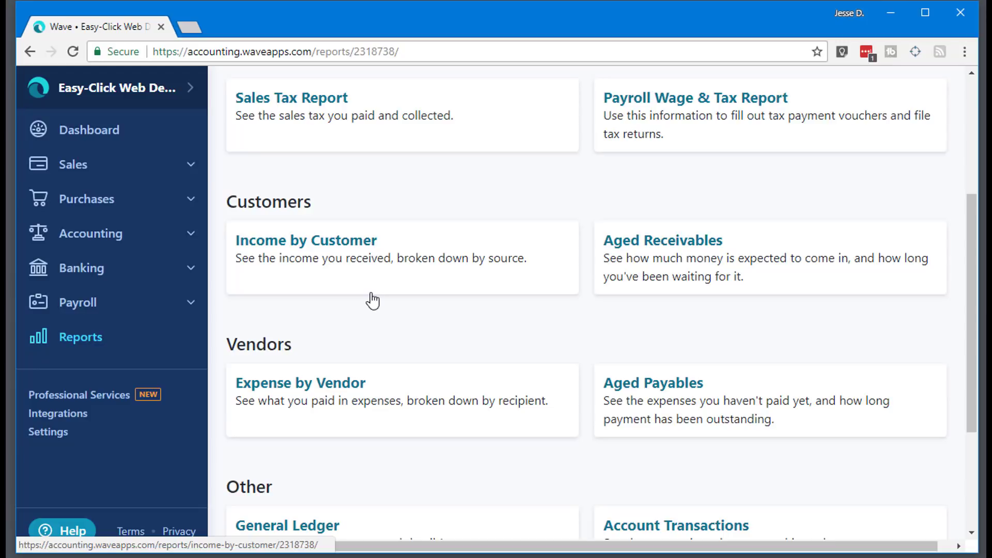
{"action": "scroll", "coordinate": [393, 302], "scroll_direction": "up", "scroll_amount": 5}
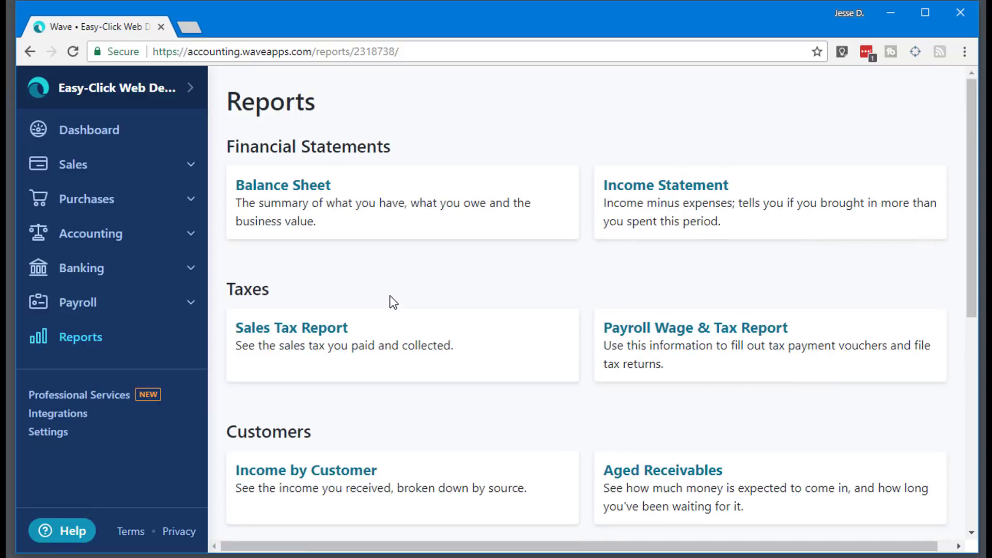